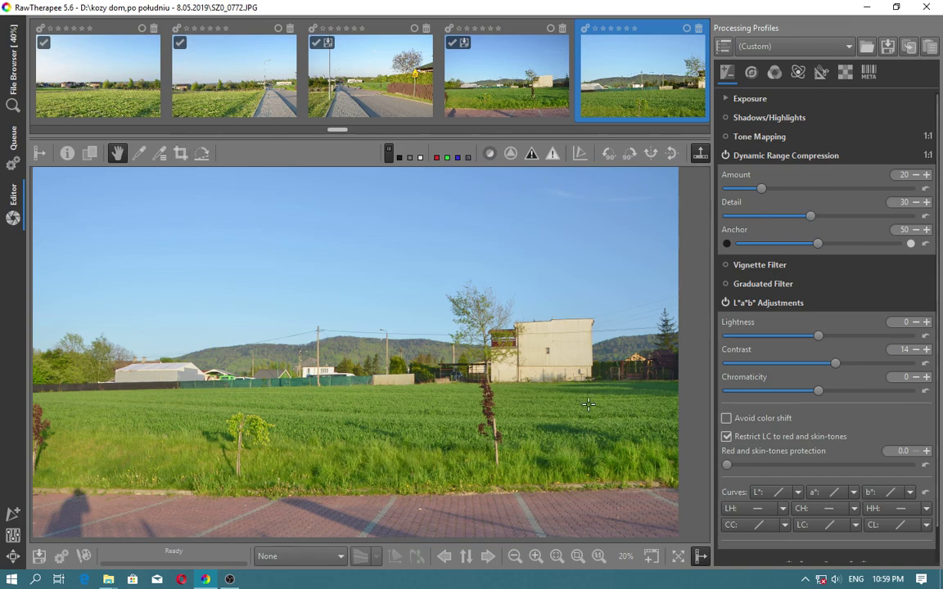
# Advance two photos in the editor to open SZ0_0774.JPG.
pyautogui.click(487, 556)
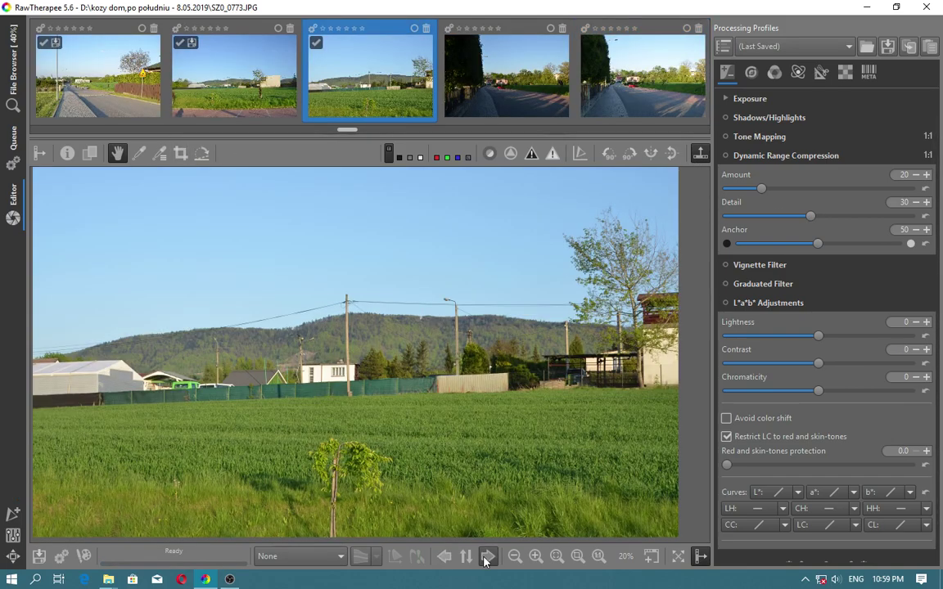
pyautogui.click(487, 557)
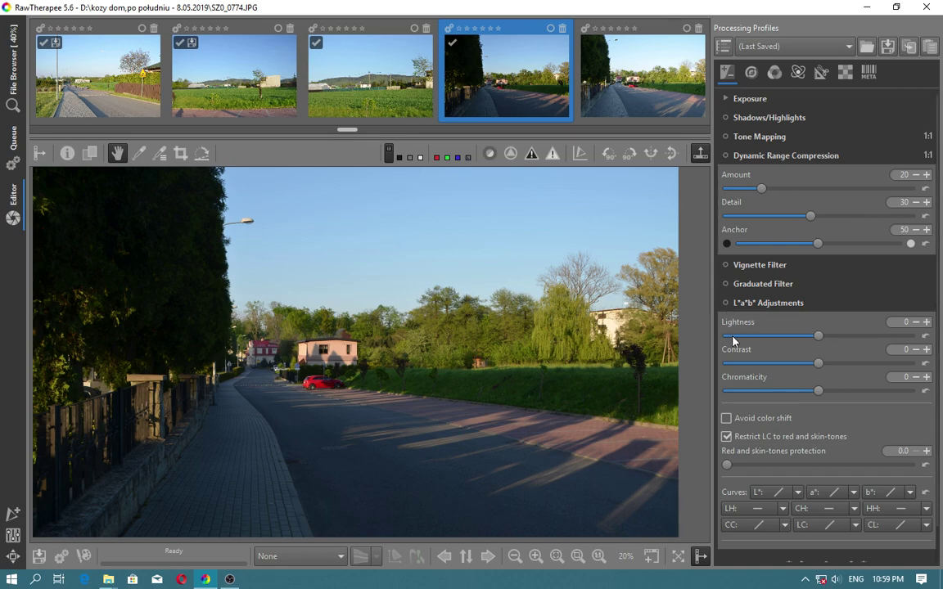
pyautogui.scroll(-1, 757, 415)
pyautogui.scroll(1, 757, 415)
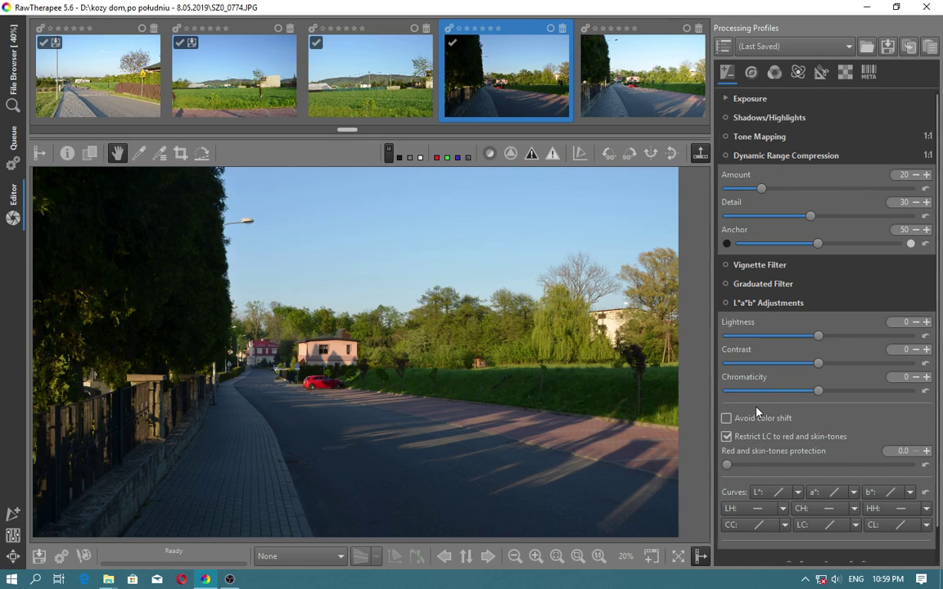
# Inspect the settings of L*a*b* Adjustments, Graduated Filter, Vignette Filter and Tone Mapping one at a time.
pyautogui.rightClick(815, 304)
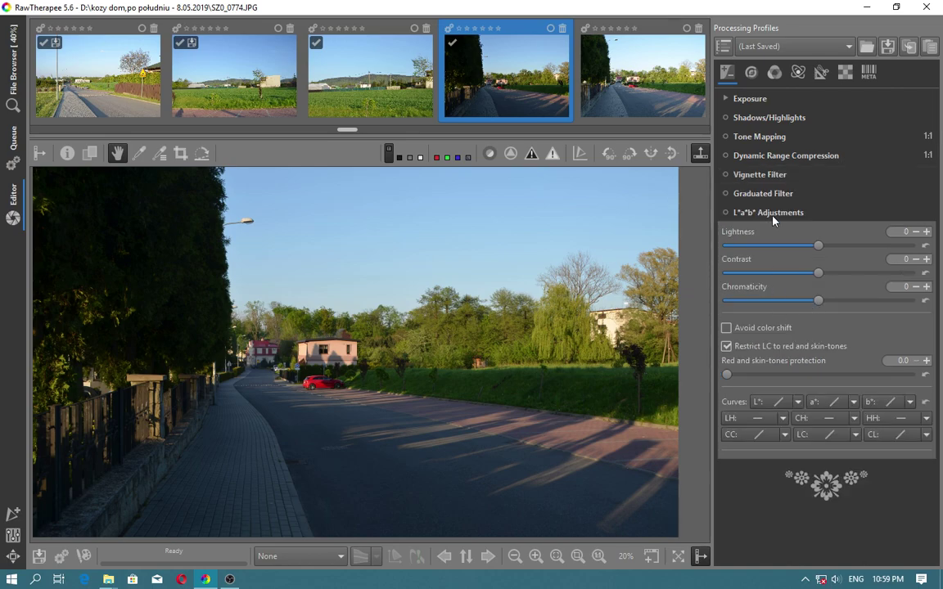
pyautogui.rightClick(790, 193)
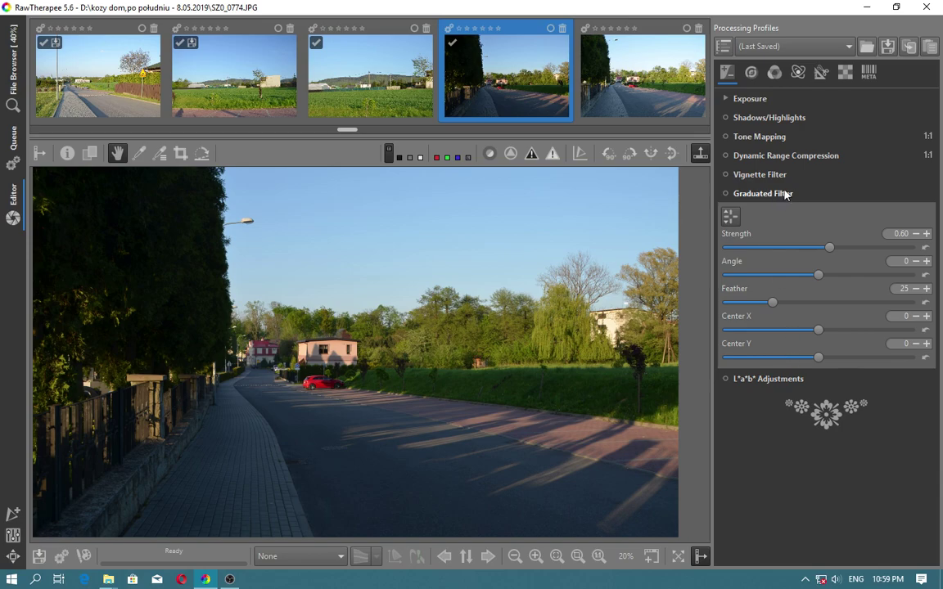
pyautogui.rightClick(782, 174)
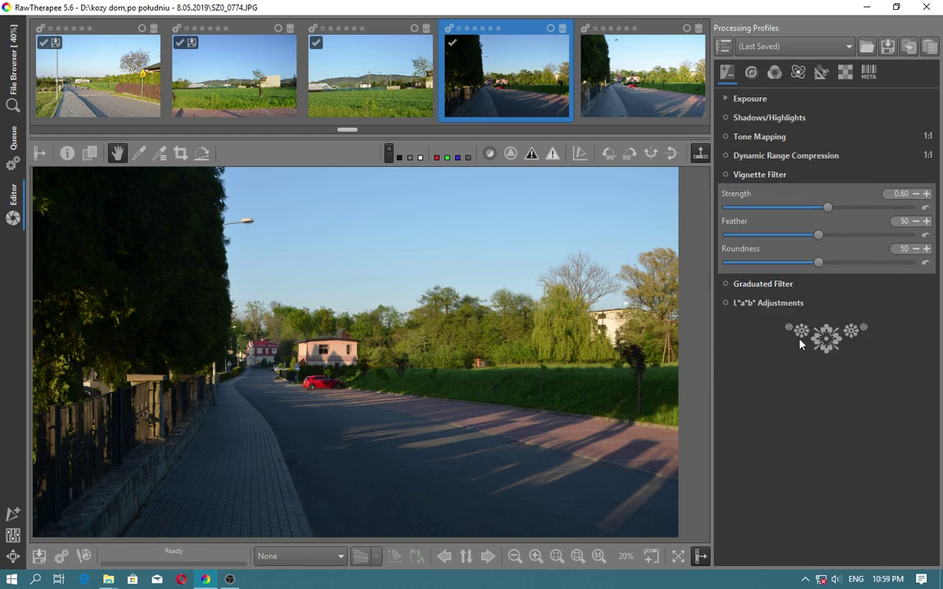
pyautogui.rightClick(777, 136)
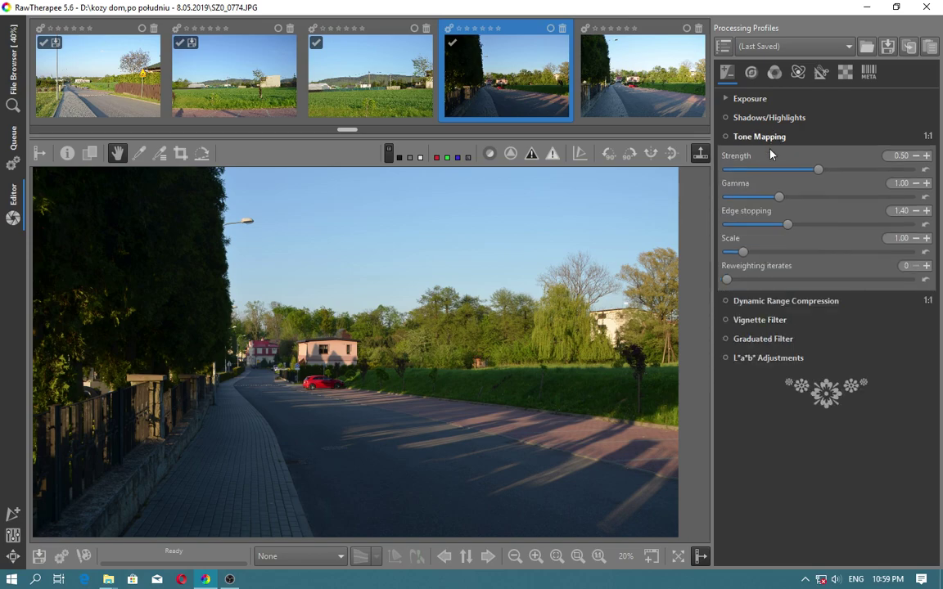
pyautogui.click(775, 138)
pyautogui.click(774, 138)
pyautogui.click(775, 139)
pyautogui.click(763, 139)
pyautogui.click(762, 142)
pyautogui.click(766, 141)
pyautogui.click(772, 139)
pyautogui.click(770, 143)
pyautogui.click(769, 142)
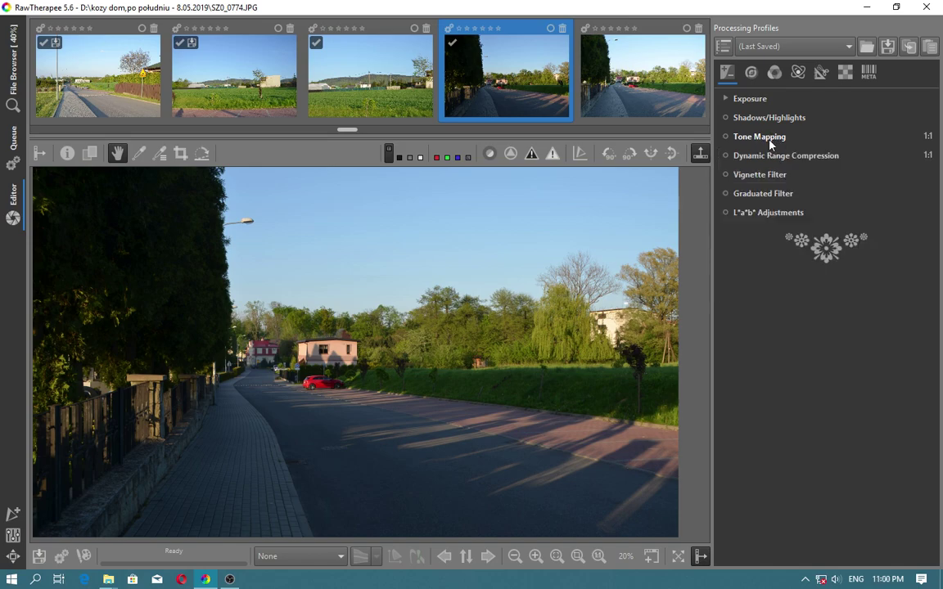
pyautogui.click(769, 140)
pyautogui.click(769, 141)
pyautogui.click(770, 140)
pyautogui.click(770, 141)
pyautogui.click(770, 141)
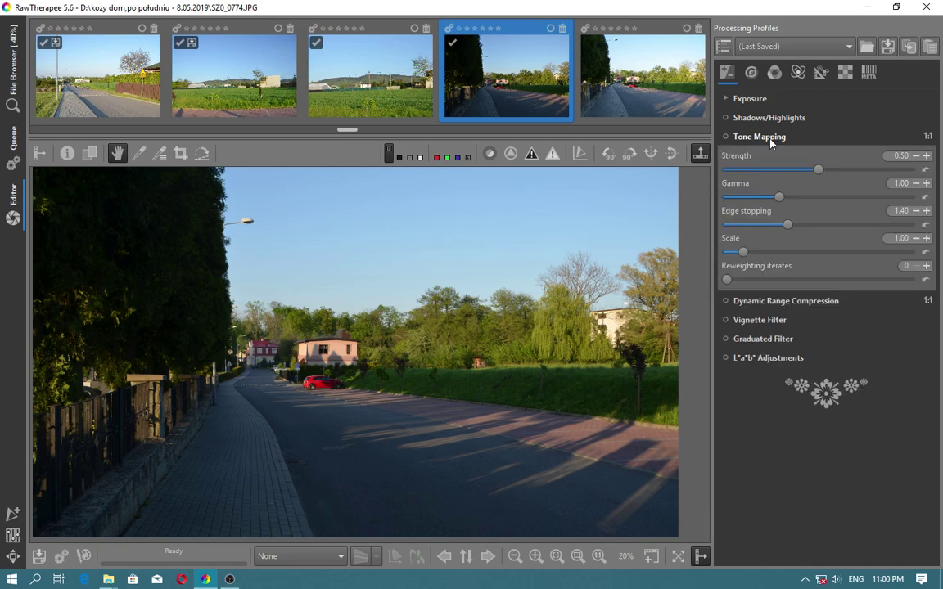
pyautogui.click(770, 141)
pyautogui.click(770, 140)
pyautogui.click(770, 141)
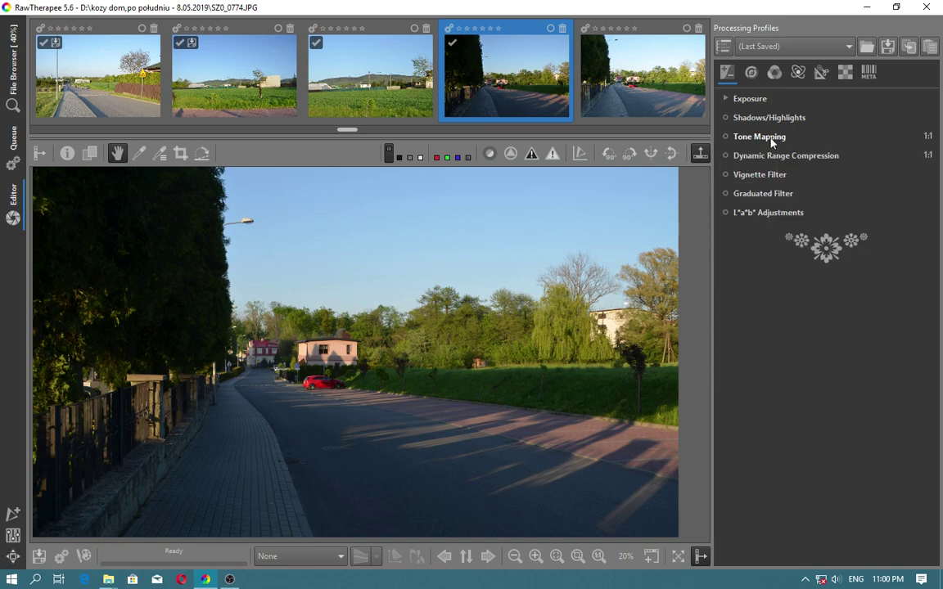
pyautogui.click(772, 141)
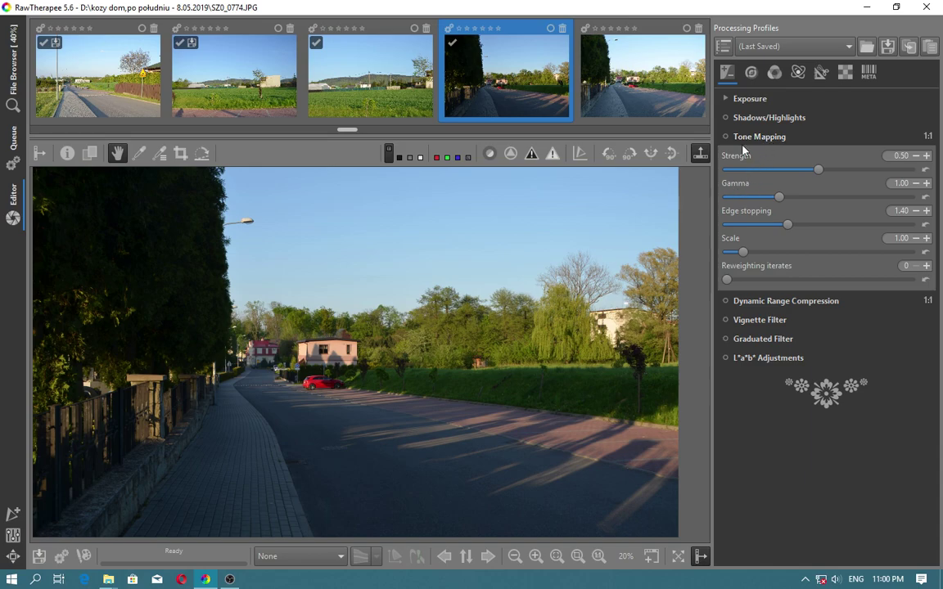
pyautogui.click(763, 141)
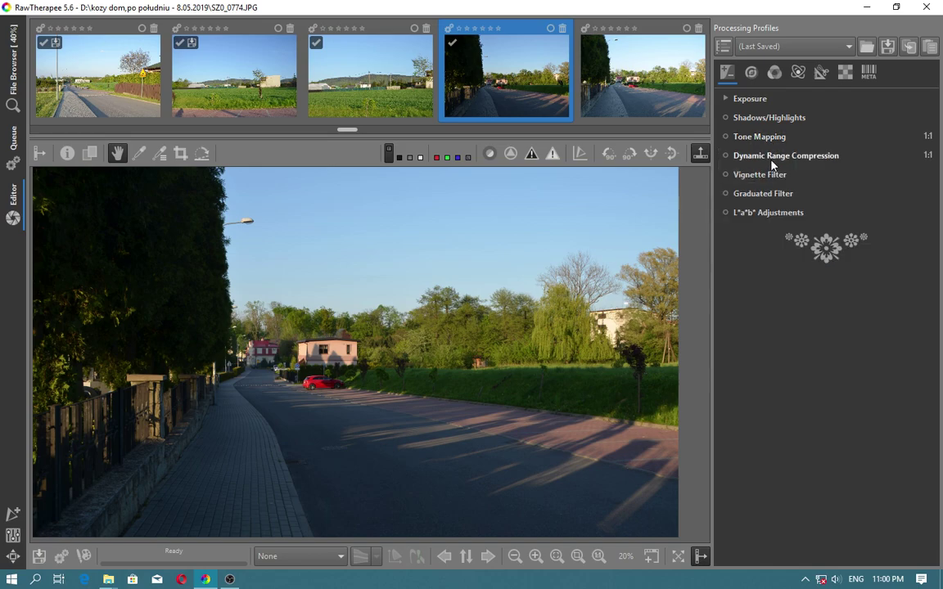
# Expand the Dynamic Range Compression and L*a*b* Adjustments settings, enable Dynamic Range Compression, and compare the photo with and without it.
pyautogui.click(776, 158)
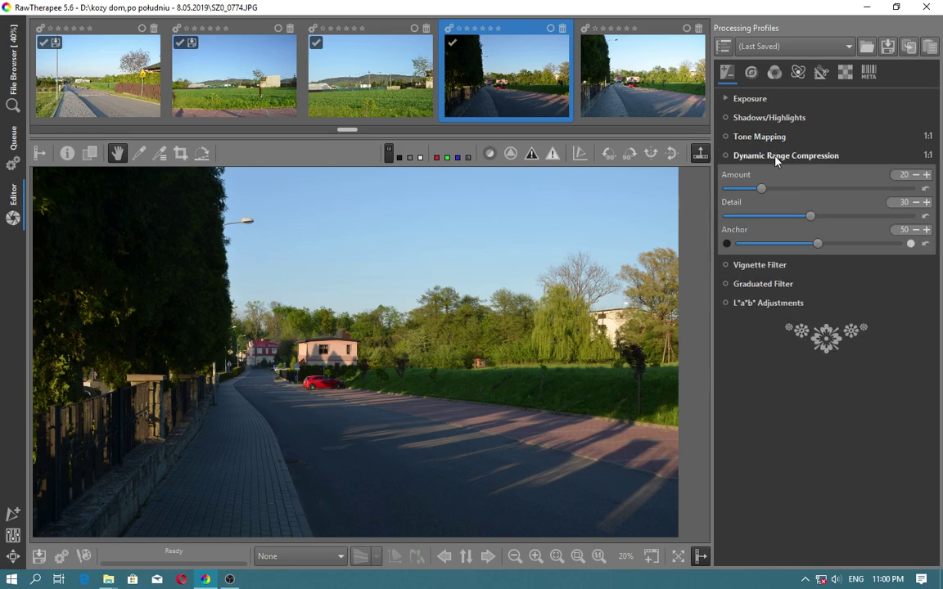
pyautogui.click(776, 308)
pyautogui.click(726, 156)
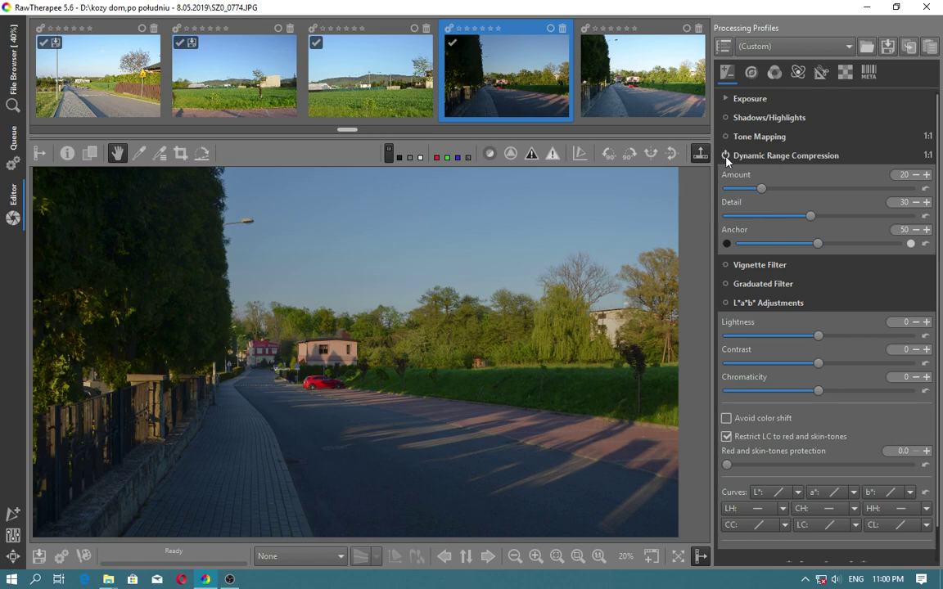
pyautogui.click(725, 155)
pyautogui.click(725, 155)
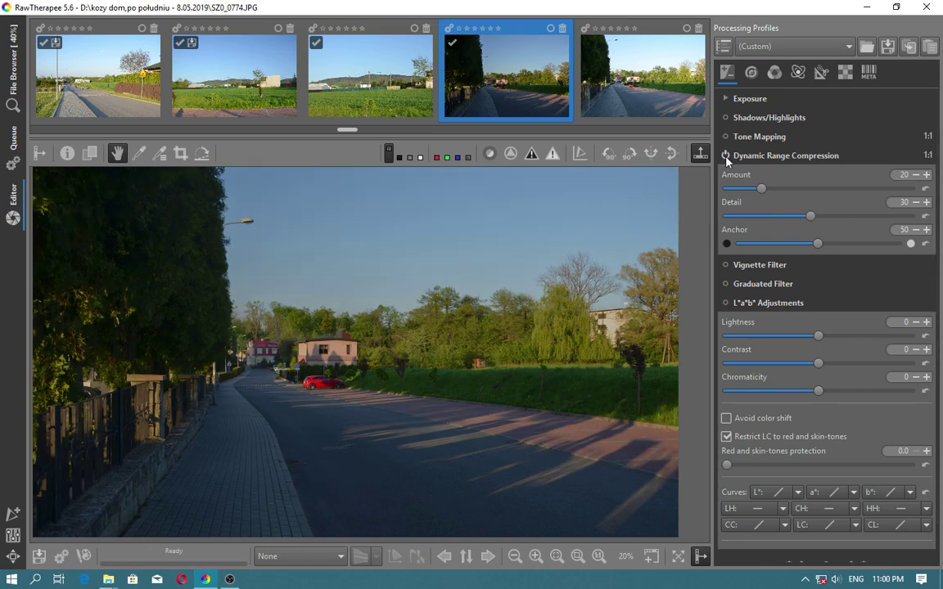
# Enable L*a*b* Adjustments and set Lightness to 24 and Contrast to 17.
pyautogui.click(726, 303)
pyautogui.moveTo(818, 336); pyautogui.dragTo(840, 365)
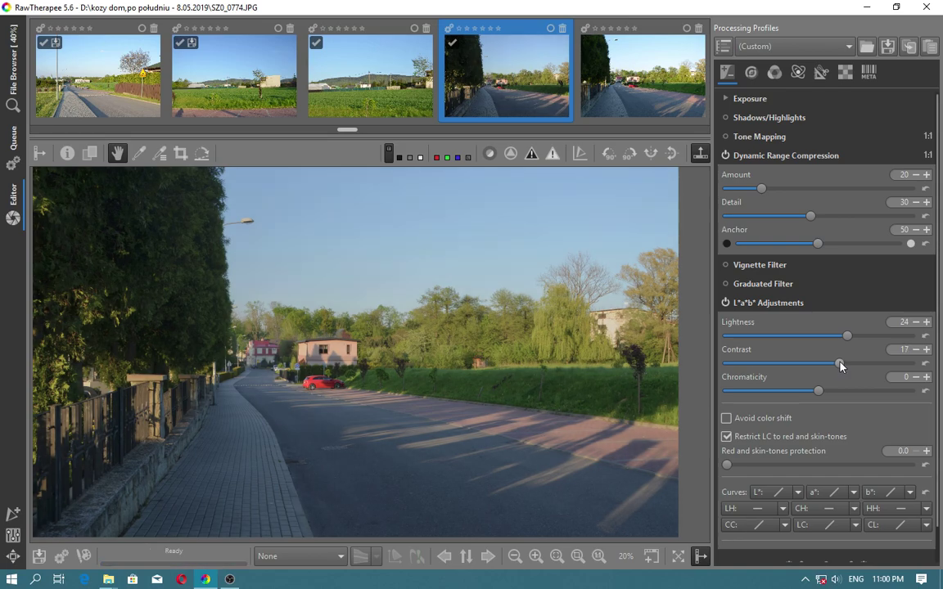
# Set Dynamic Range Compression to Amount 23, Detail 50 and Anchor 62, comparing the photo with the effect off and on.
pyautogui.moveTo(761, 191)
pyautogui.mouseDown()
pyautogui.moveTo(806, 188)
pyautogui.moveTo(767, 189)
pyautogui.mouseUp()
pyautogui.moveTo(810, 217); pyautogui.dragTo(827, 216)
pyautogui.click(727, 156)
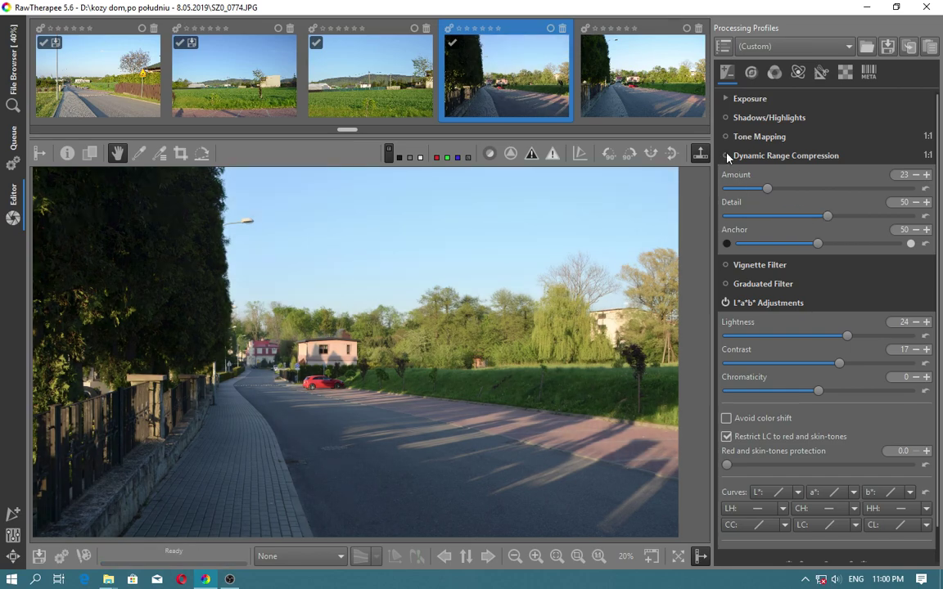
pyautogui.click(727, 156)
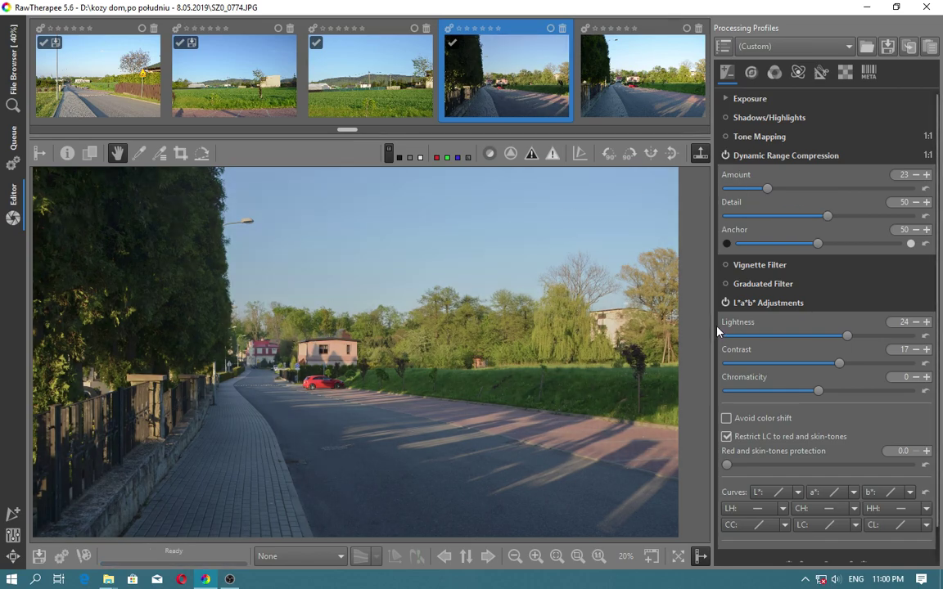
pyautogui.moveTo(818, 243); pyautogui.dragTo(841, 245)
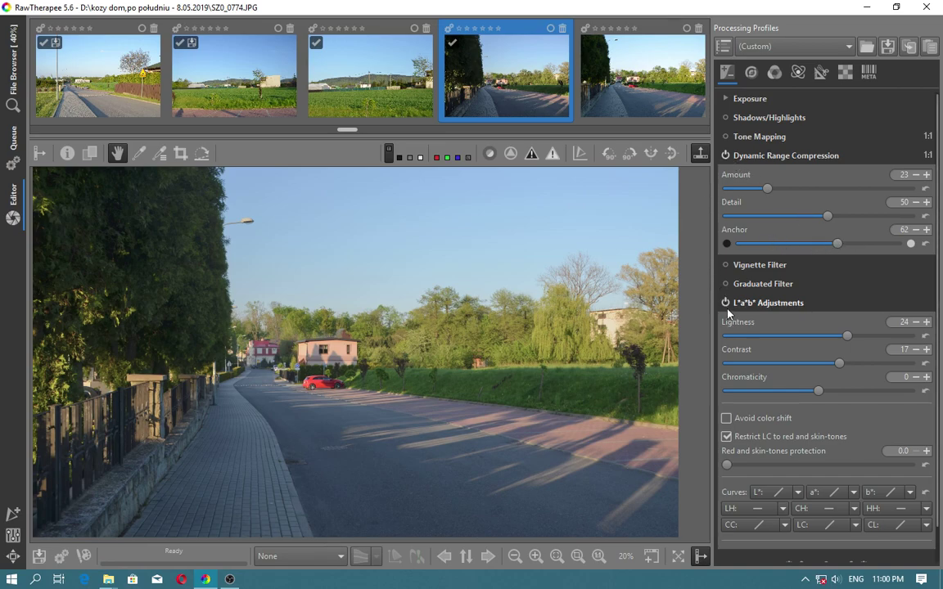
# Set the L*a*b* Chromaticity to 16 and save the photo immediately as an 8-bit JPEG named SZ0_0774 at quality 100.
pyautogui.scroll(-2, 780, 453)
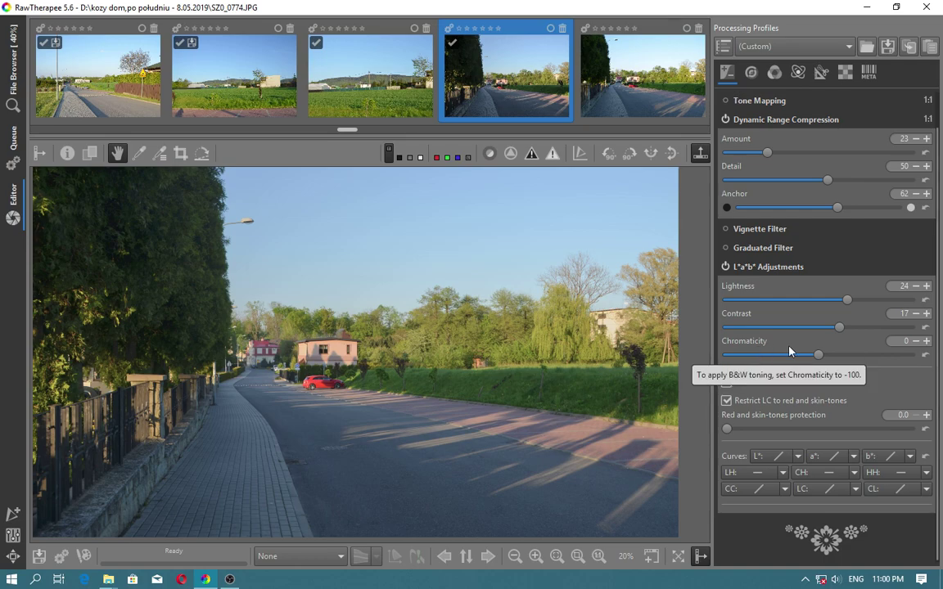
pyautogui.scroll(16, 790, 360)
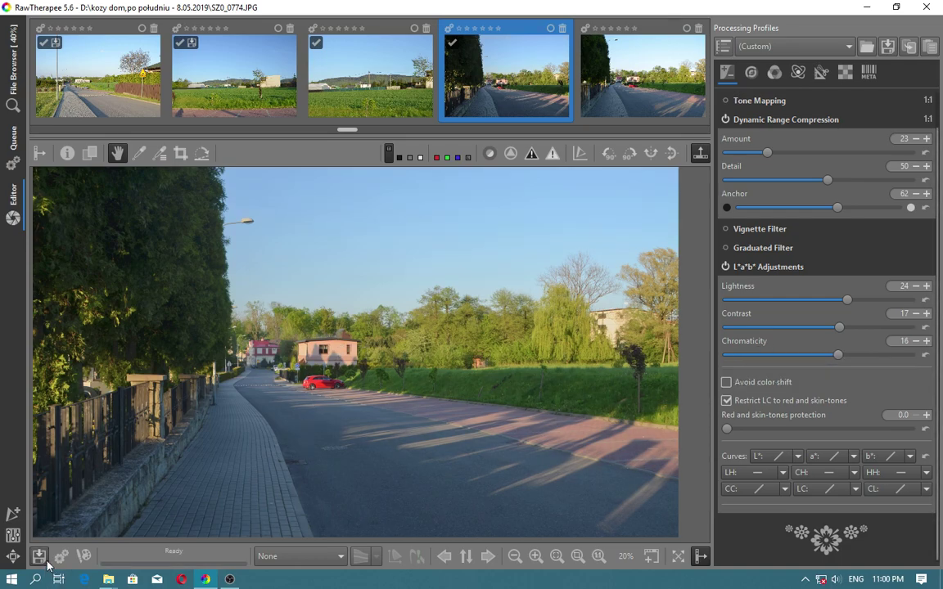
pyautogui.click(39, 556)
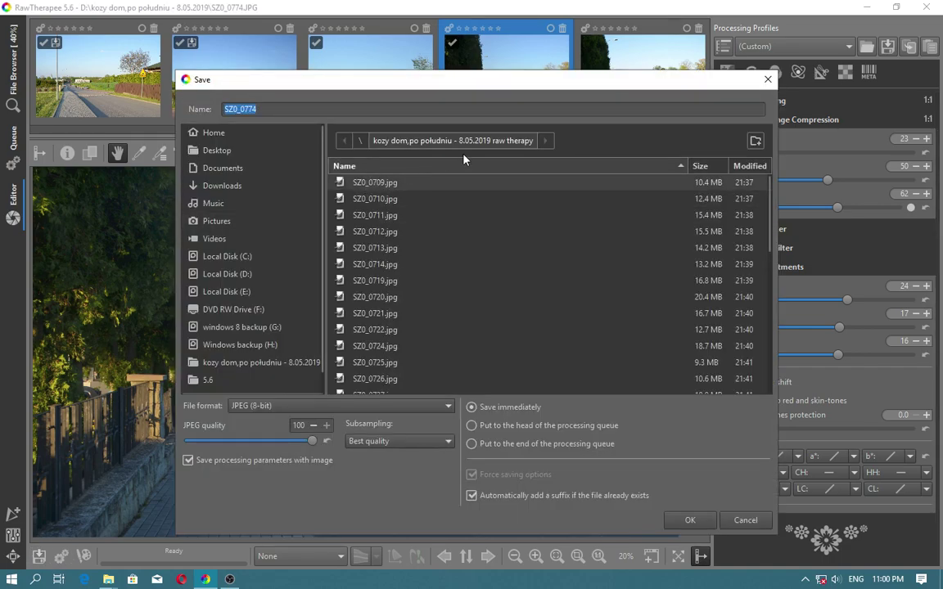
pyautogui.click(684, 524)
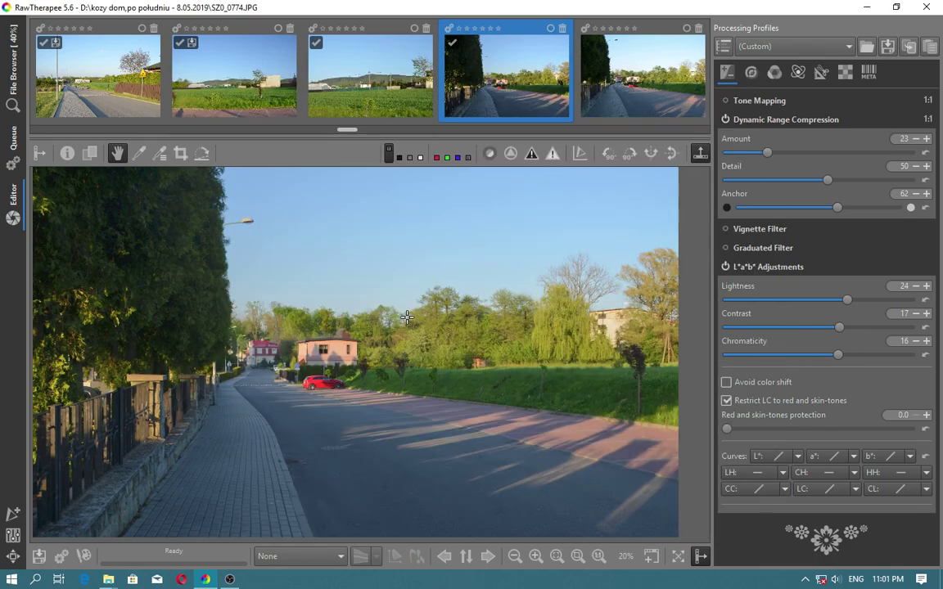
# Browse through the following photos and open the church photo SZ0_0782.JPG.
pyautogui.click(612, 107)
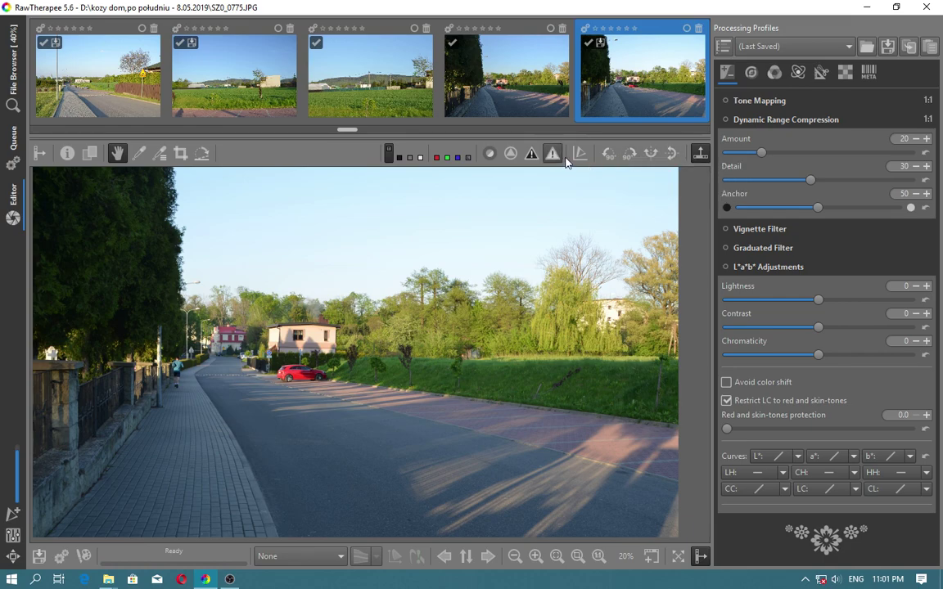
pyautogui.click(486, 556)
pyautogui.click(486, 556)
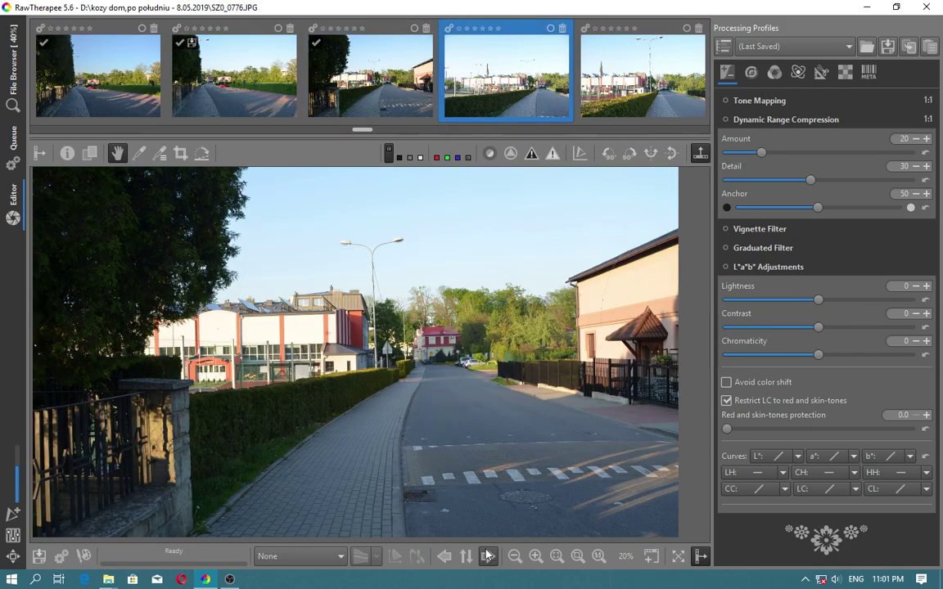
pyautogui.click(487, 556)
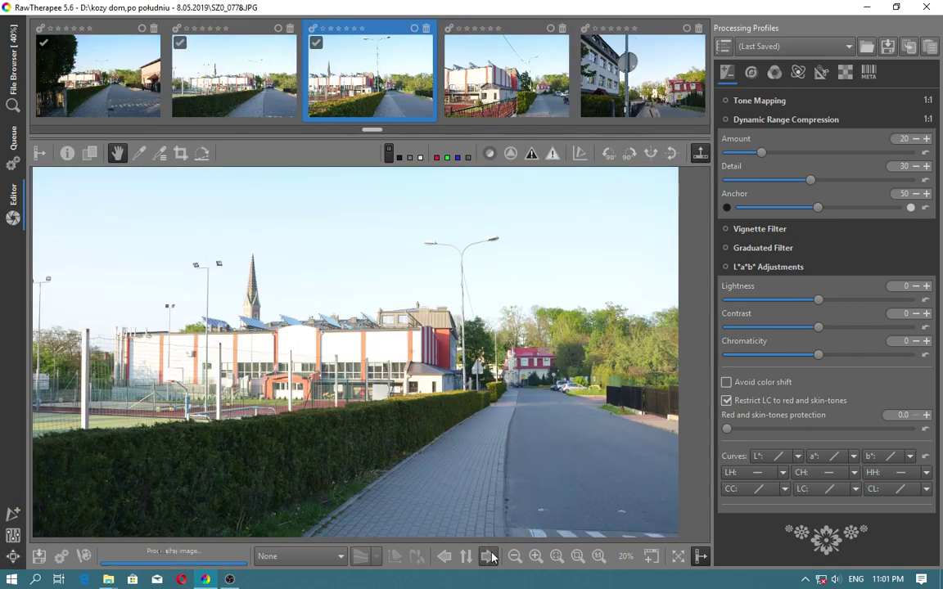
pyautogui.click(487, 556)
pyautogui.click(487, 556)
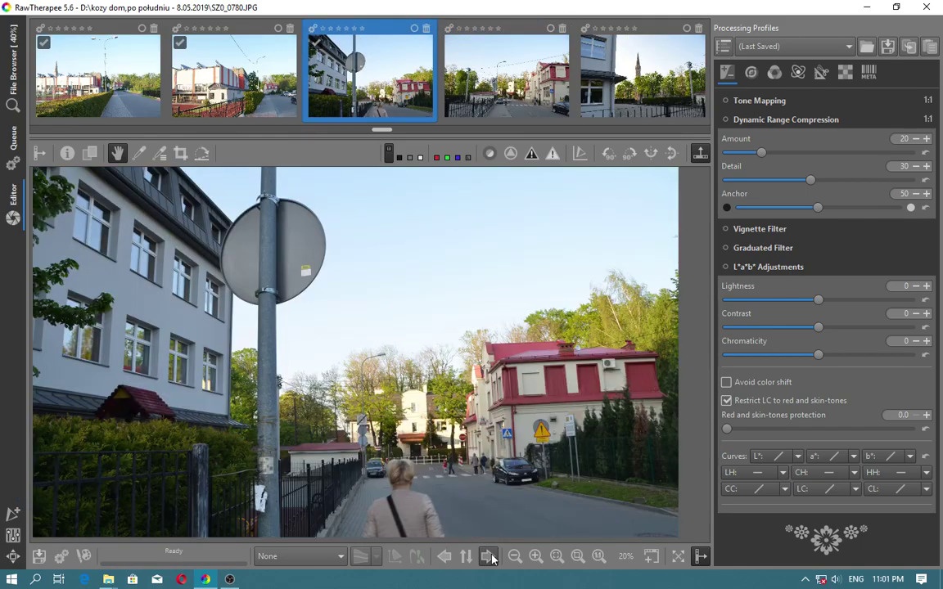
pyautogui.click(488, 556)
pyautogui.click(488, 557)
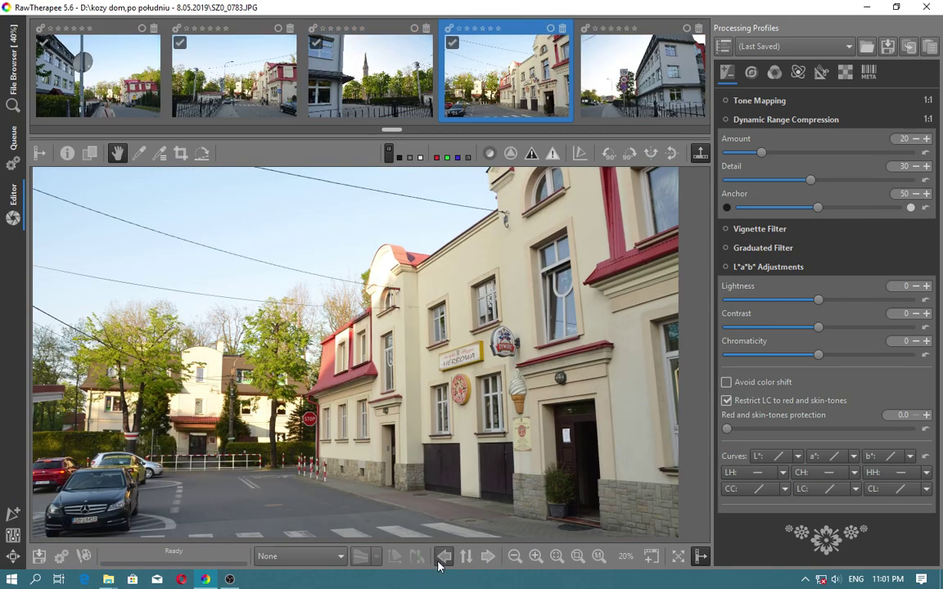
pyautogui.click(442, 556)
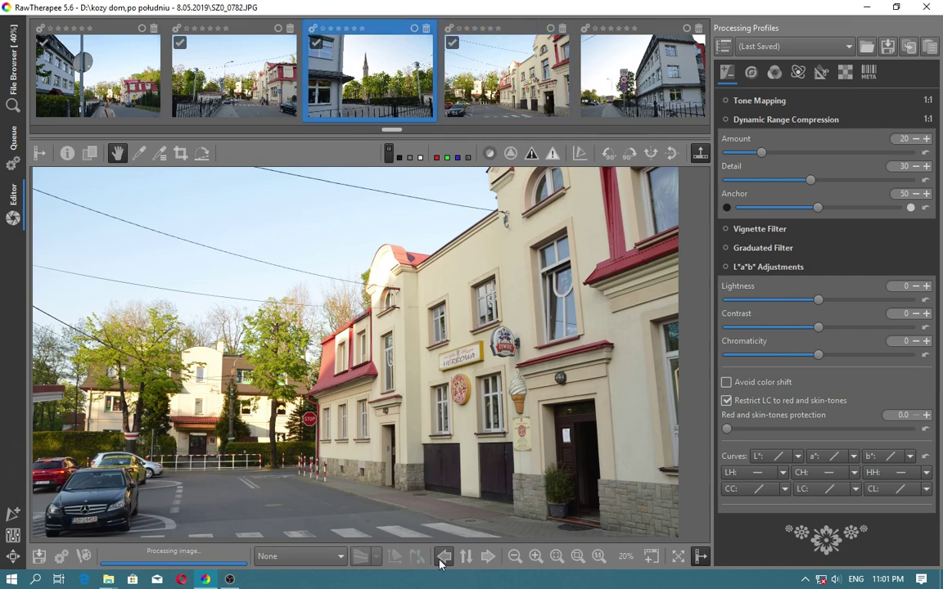
# Enable L*a*b* Adjustments on the church photo and set Lightness to 16.
pyautogui.click(726, 268)
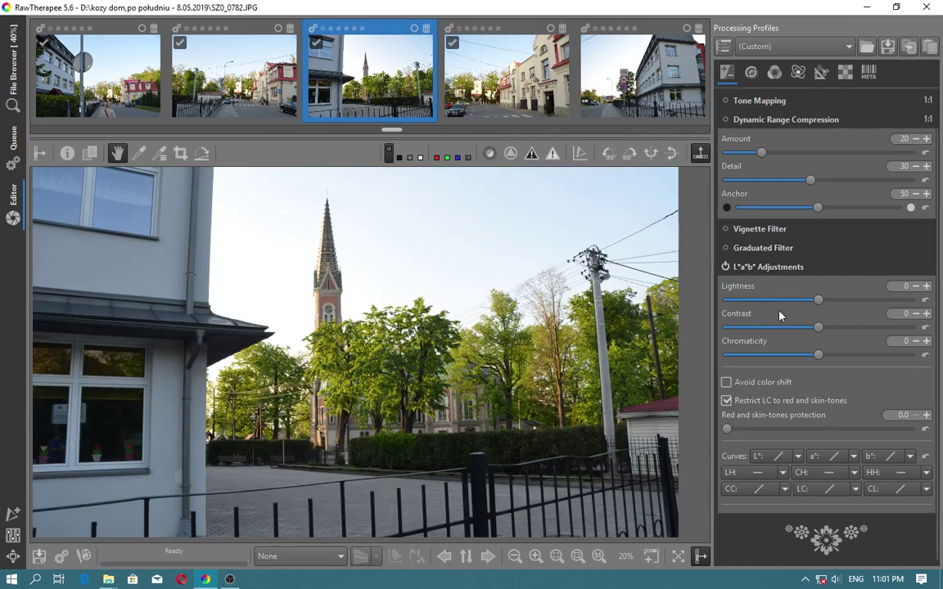
pyautogui.moveTo(818, 300); pyautogui.dragTo(839, 301)
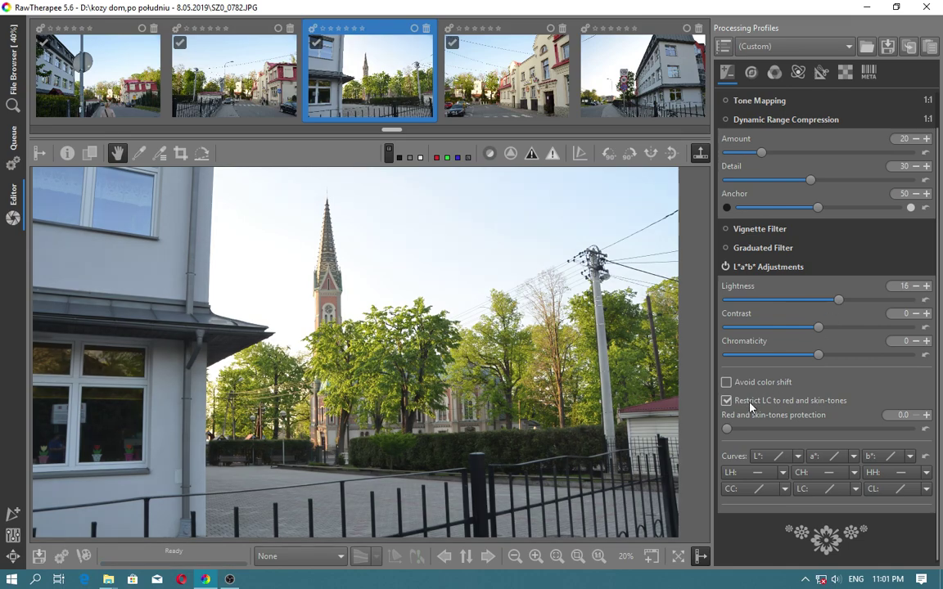
# Enable Dynamic Range Compression on the church photo, toggling it off and on to compare the sky.
pyautogui.scroll(1, 778, 246)
pyautogui.click(726, 157)
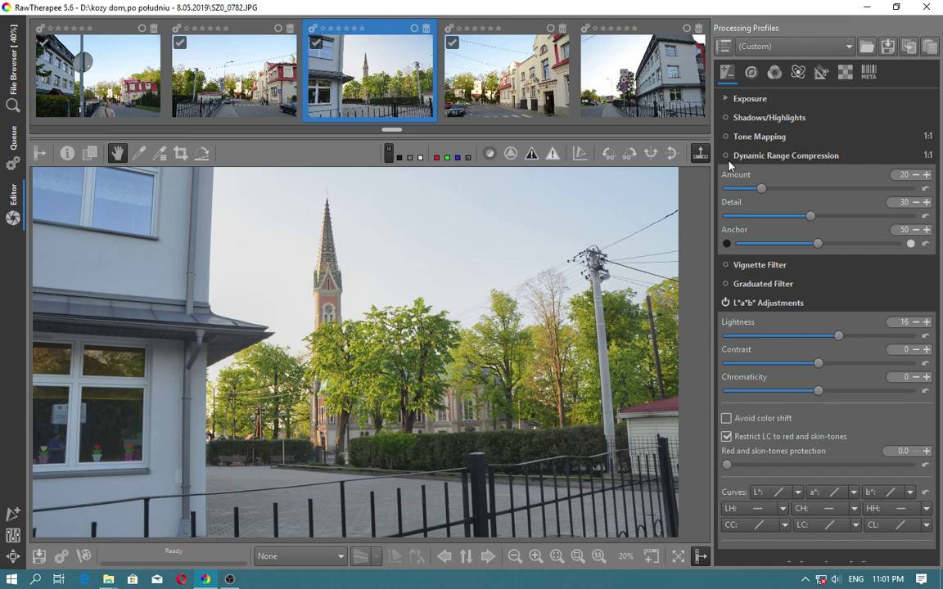
pyautogui.click(726, 155)
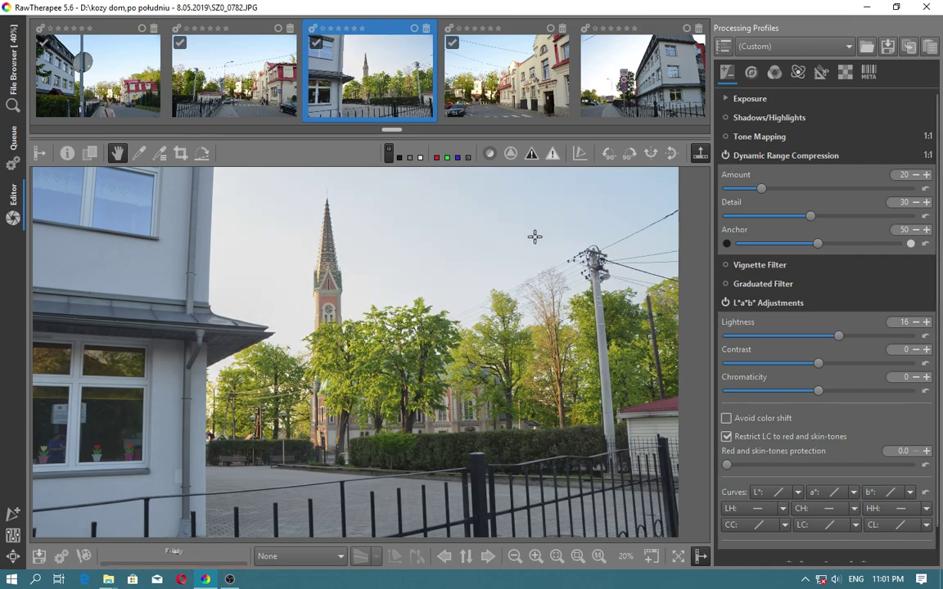
pyautogui.click(726, 157)
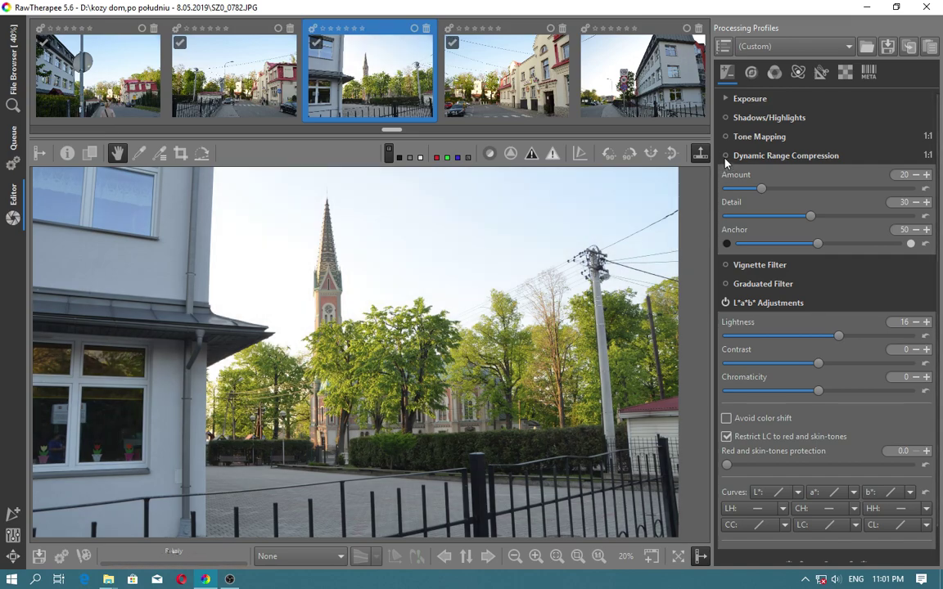
pyautogui.click(726, 156)
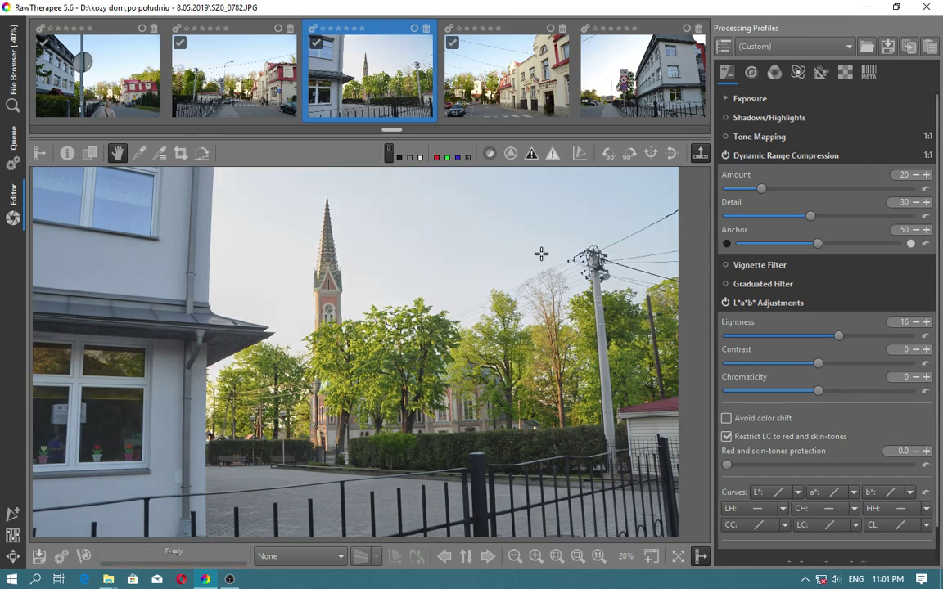
# Set the church photo's Dynamic Range Compression to Amount 13, Detail 33 and Anchor 54.
pyautogui.moveTo(761, 191); pyautogui.dragTo(749, 191)
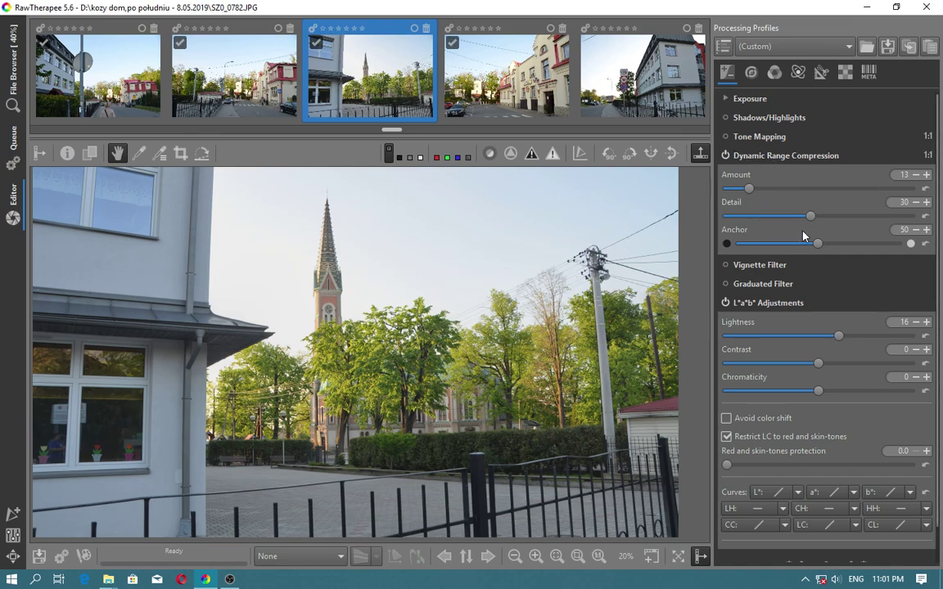
pyautogui.moveTo(811, 216); pyautogui.dragTo(825, 244)
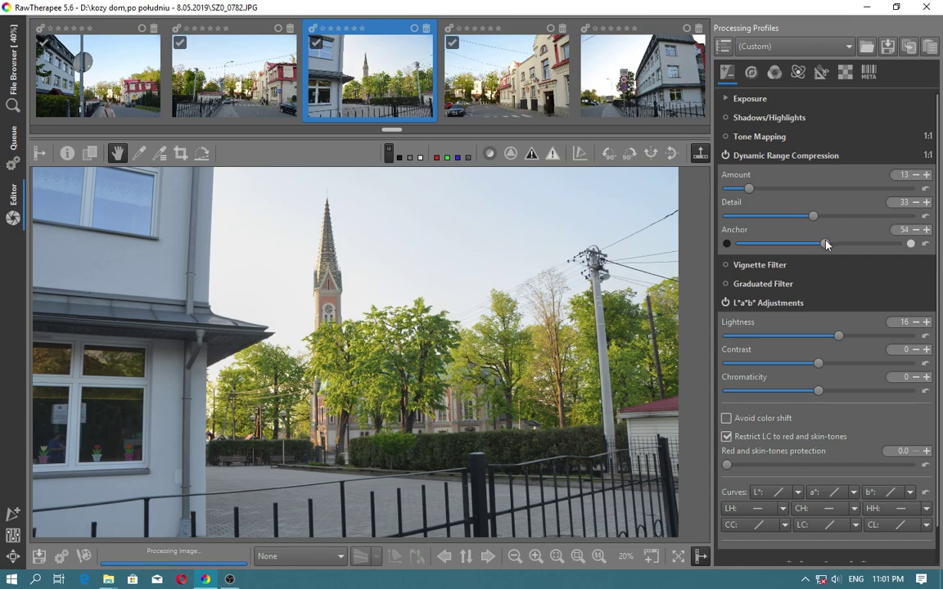
# Enable Shadows/Highlights on the church photo and set Shadows to 15.
pyautogui.click(726, 117)
pyautogui.click(753, 119)
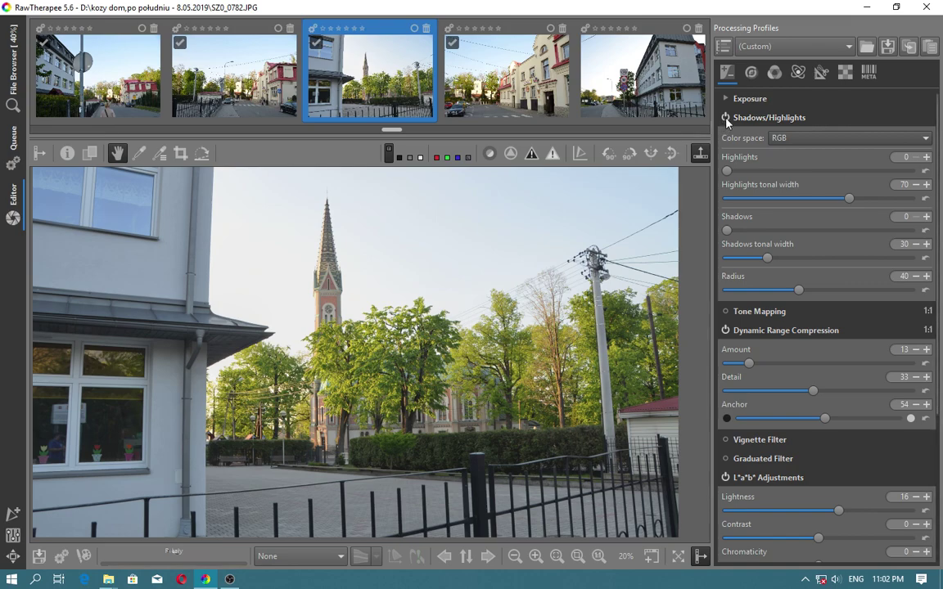
pyautogui.click(726, 120)
pyautogui.click(726, 119)
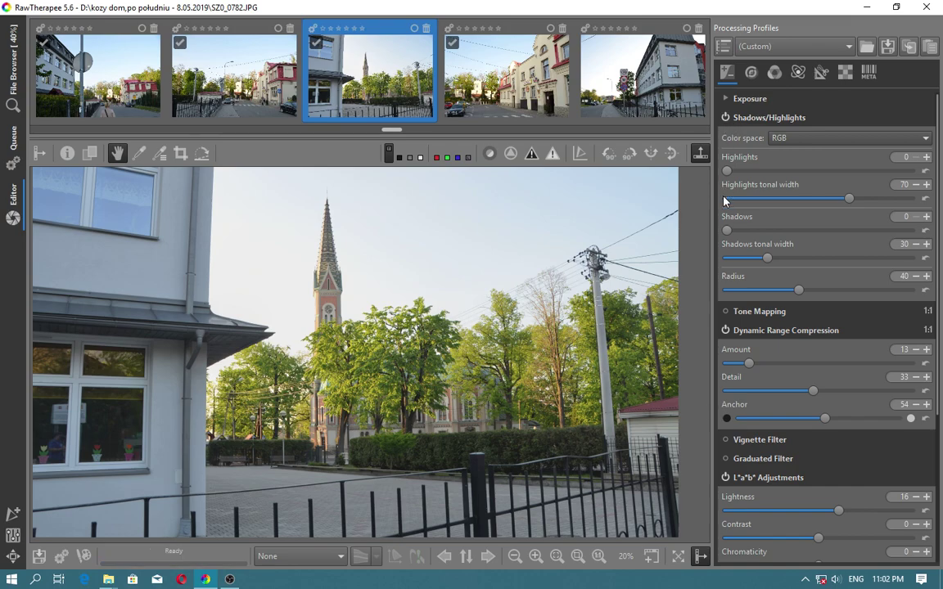
pyautogui.moveTo(742, 232); pyautogui.dragTo(744, 233)
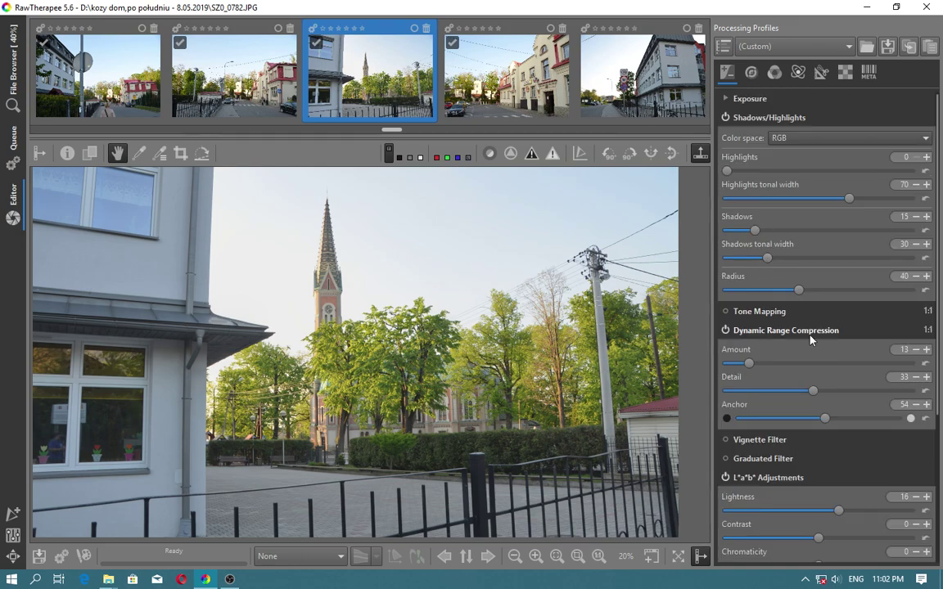
pyautogui.scroll(-2, 783, 285)
pyautogui.click(784, 260)
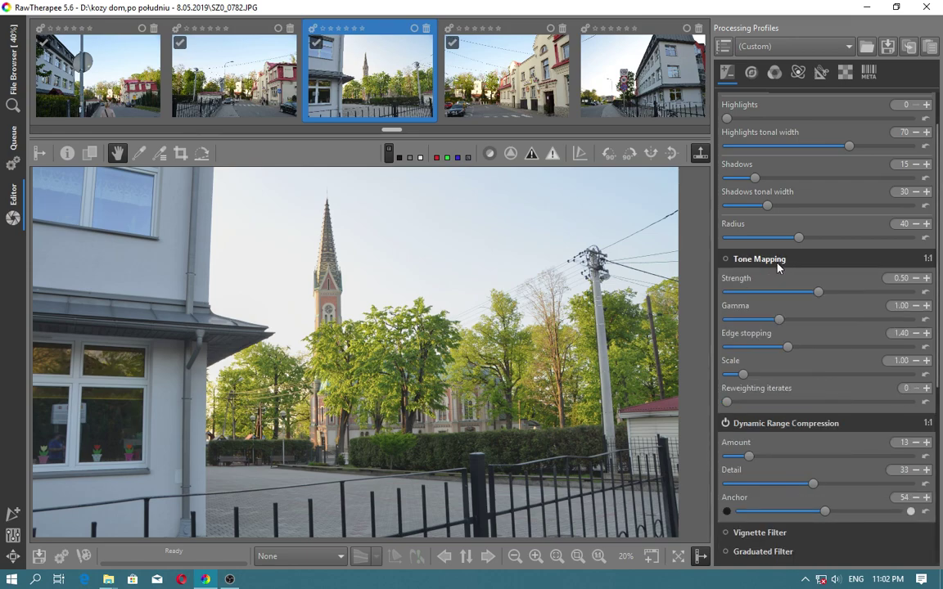
pyautogui.click(777, 261)
# Set the L*a*b* Lightness to 20, toggling L*a*b* Adjustments off and on to compare the result.
pyautogui.scroll(-3, 794, 255)
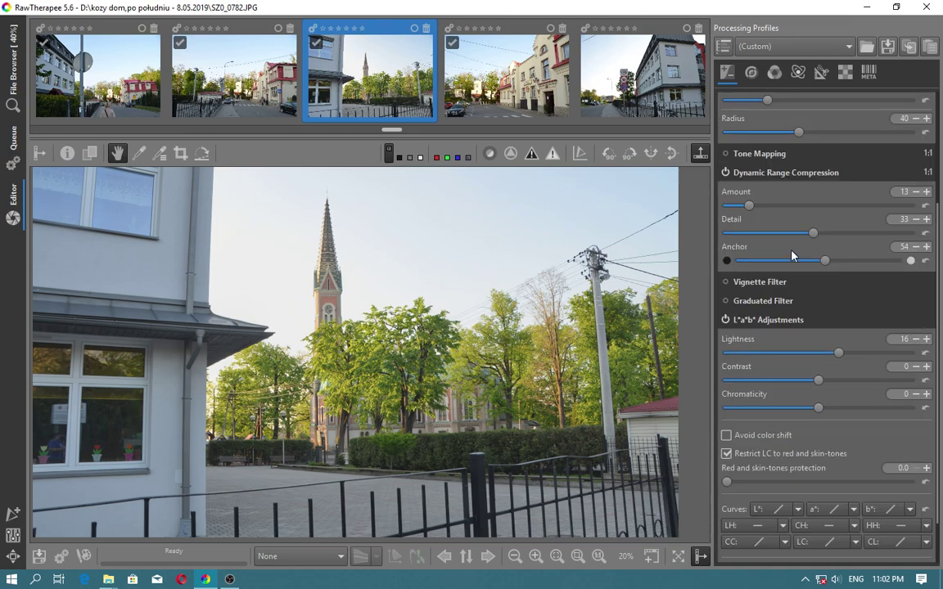
pyautogui.click(843, 354)
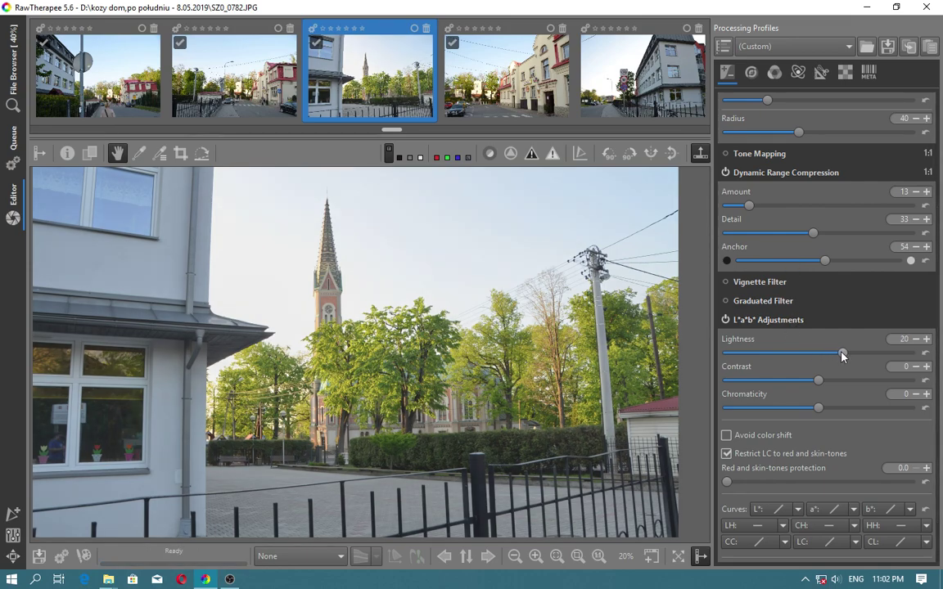
pyautogui.click(726, 321)
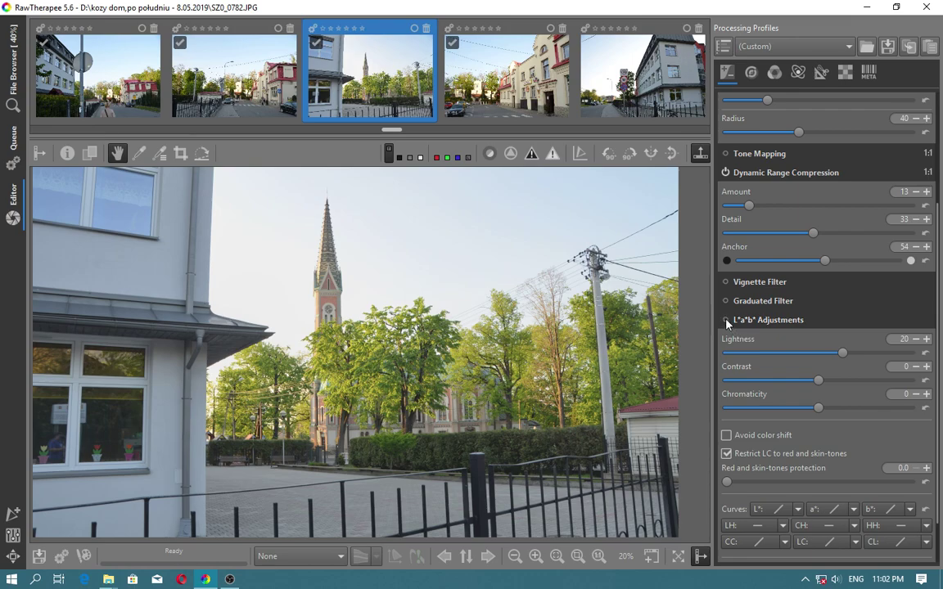
pyautogui.click(726, 322)
pyautogui.click(726, 322)
pyautogui.click(726, 322)
pyautogui.scroll(3, 840, 301)
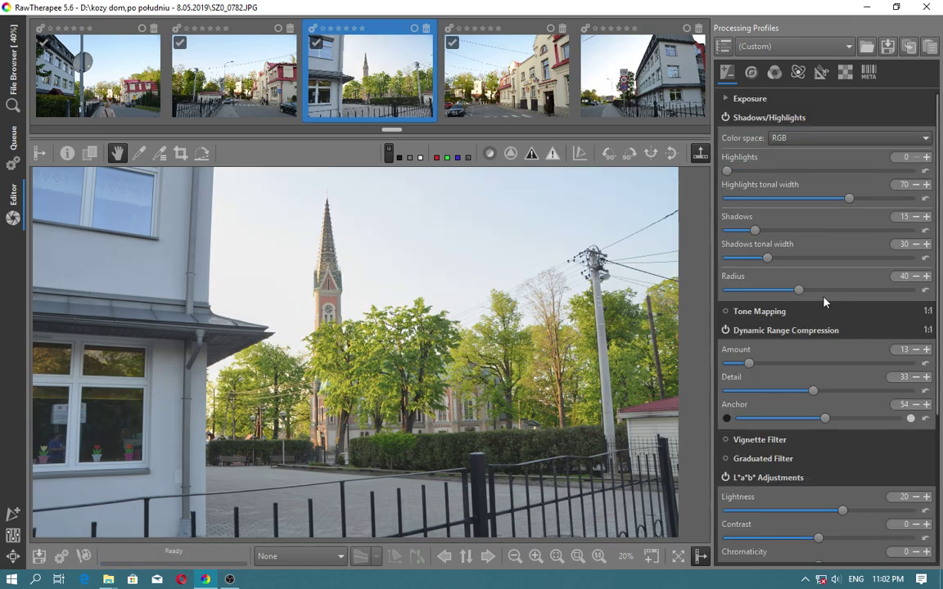
# Save the photo's processing parameters as SZ0_0782.JPG.pp3 in the RawTherapee profiles folder.
pyautogui.click(888, 48)
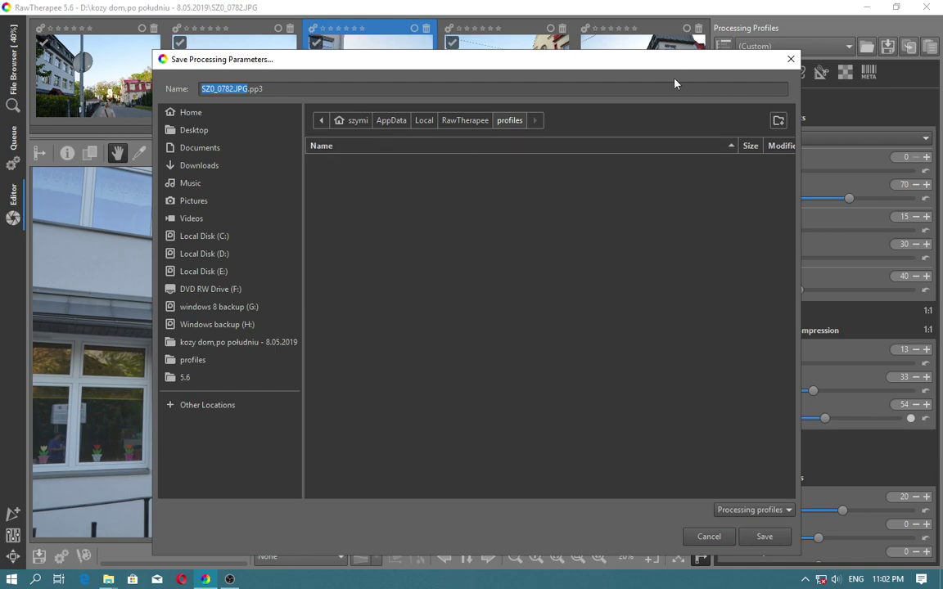
pyautogui.moveTo(606, 61); pyautogui.dragTo(618, 28)
pyautogui.click(776, 507)
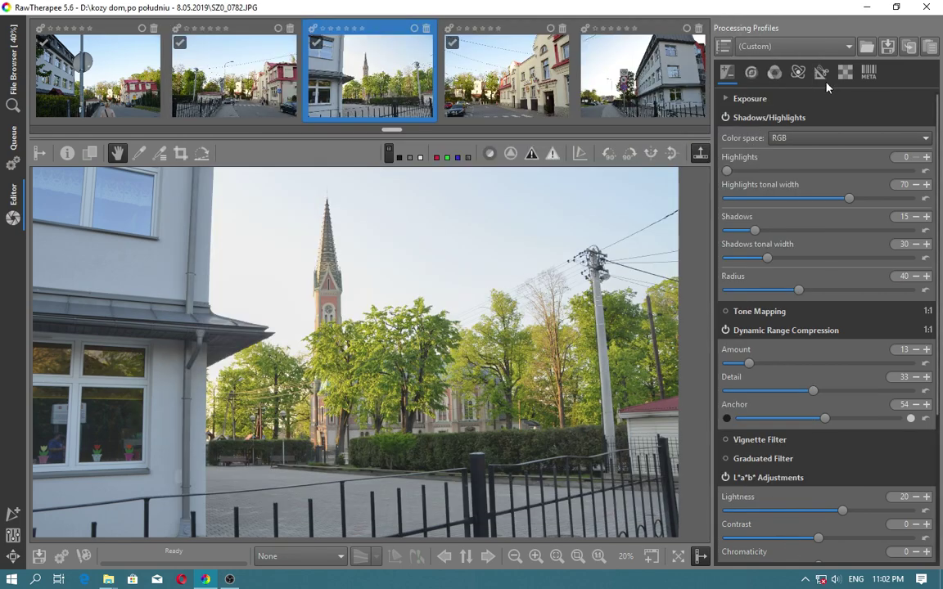
# Start saving the processing parameters again and choose the RawTherapee folder inside Program Files on Local Disk (C:) as destination.
pyautogui.click(887, 48)
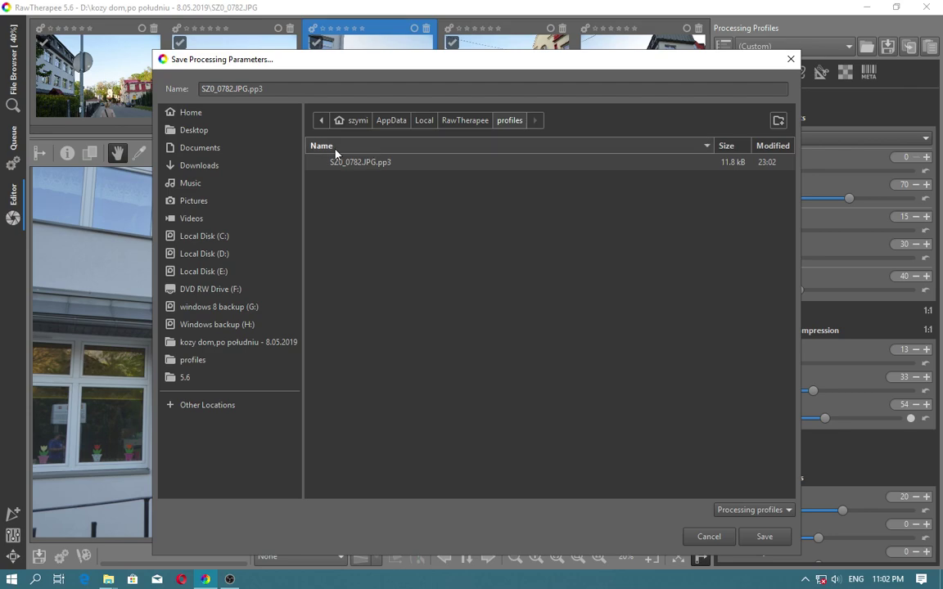
pyautogui.click(648, 178)
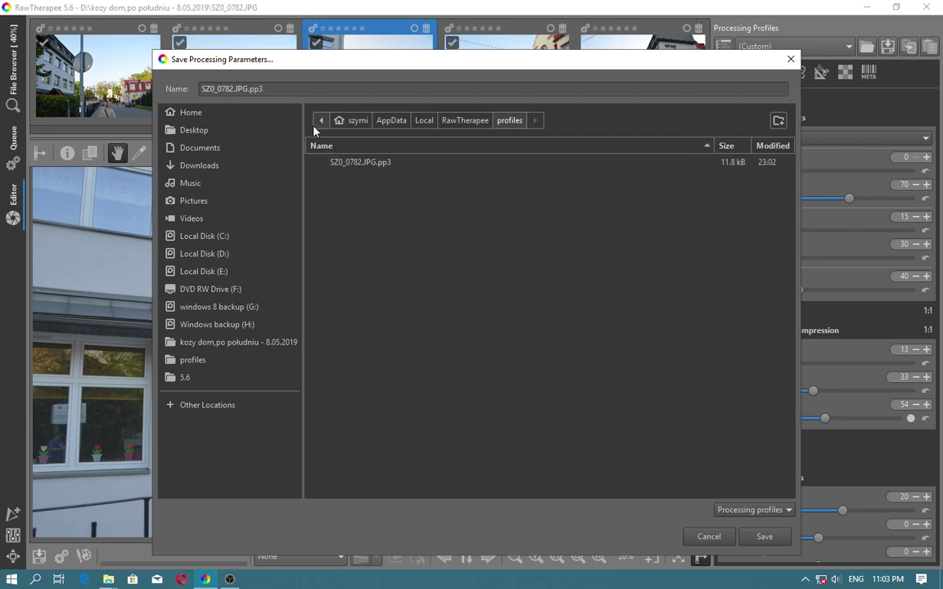
pyautogui.click(229, 325)
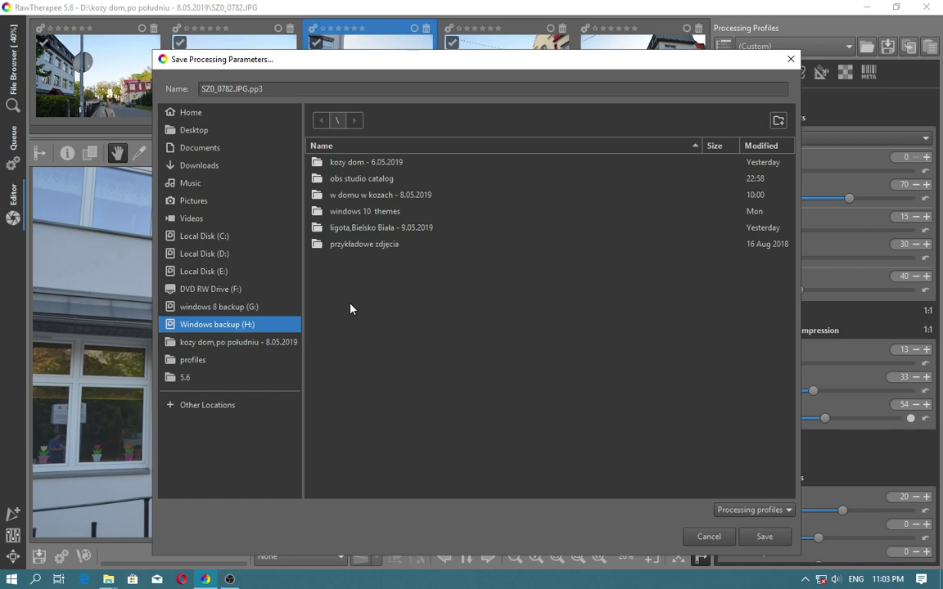
pyautogui.click(213, 255)
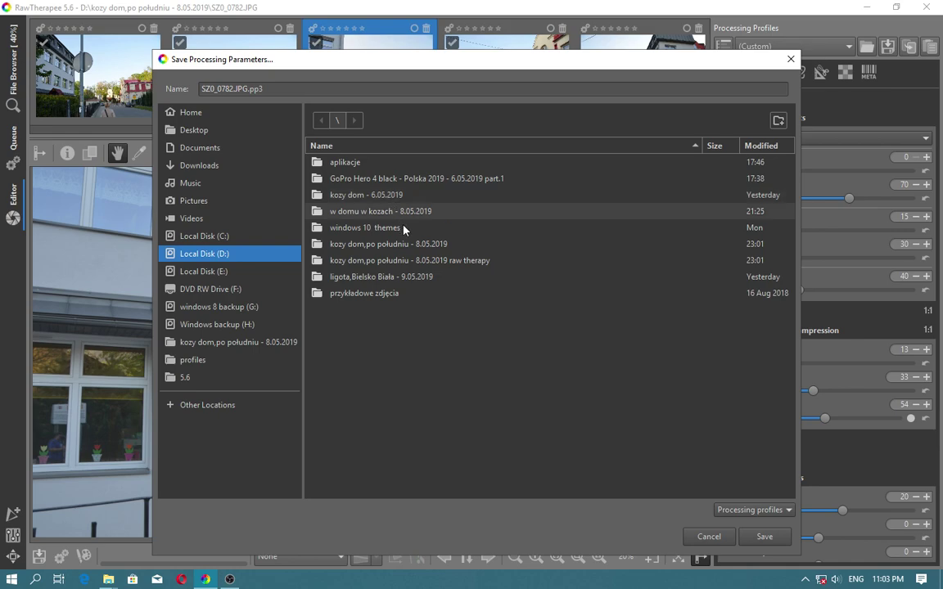
pyautogui.click(205, 237)
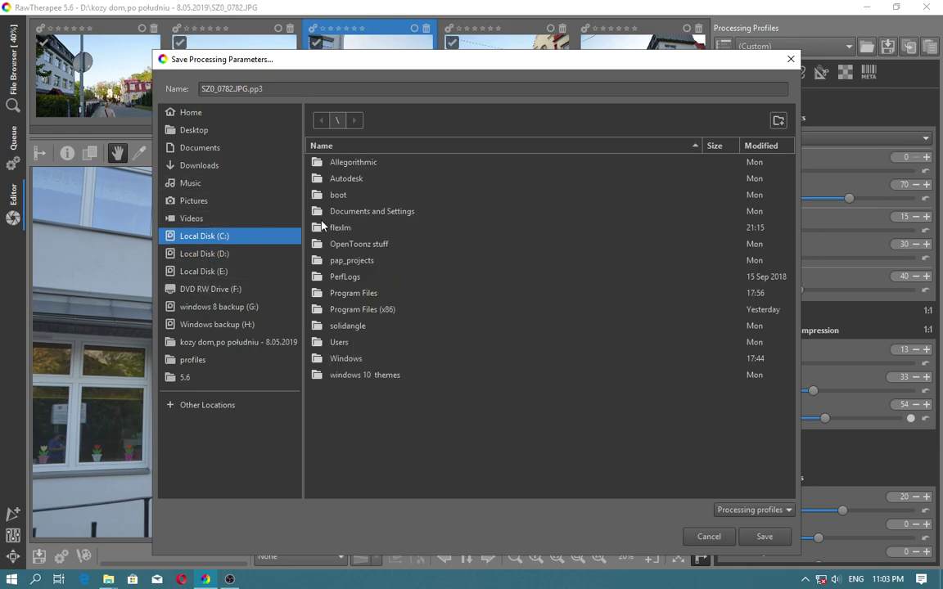
pyautogui.click(368, 300)
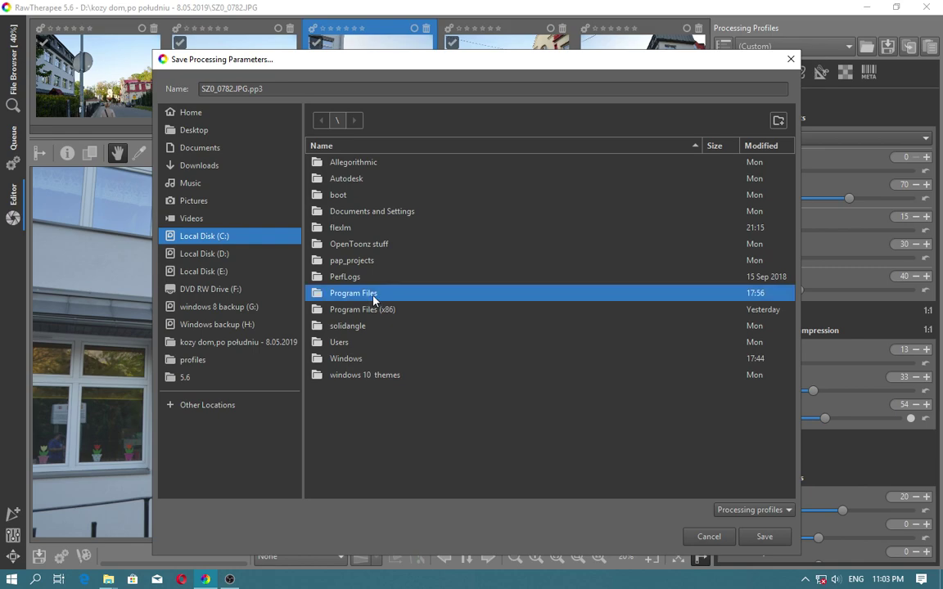
pyautogui.doubleClick(368, 300)
pyautogui.scroll(-10, 409, 321)
pyautogui.scroll(2, 410, 324)
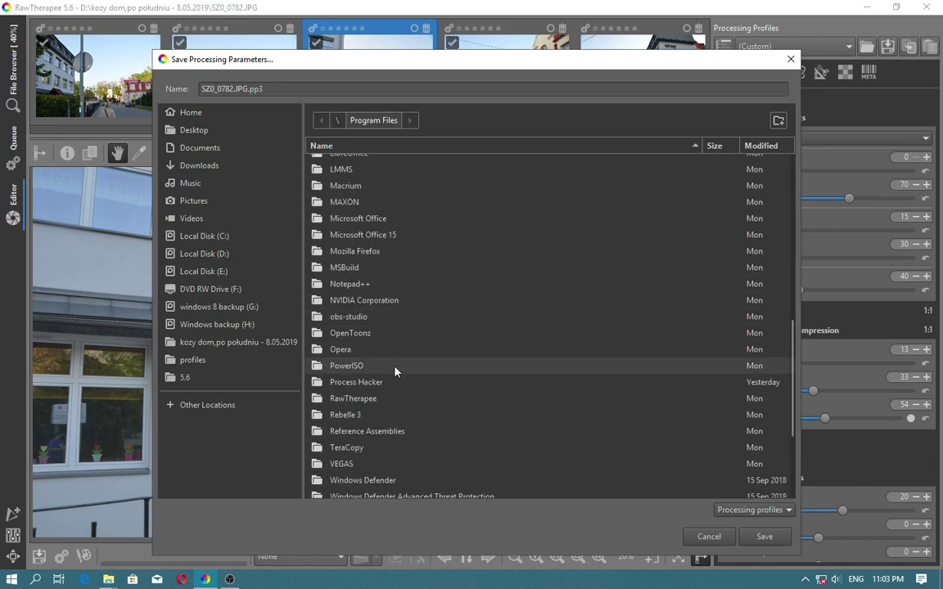
pyautogui.click(373, 400)
pyautogui.doubleClick(373, 400)
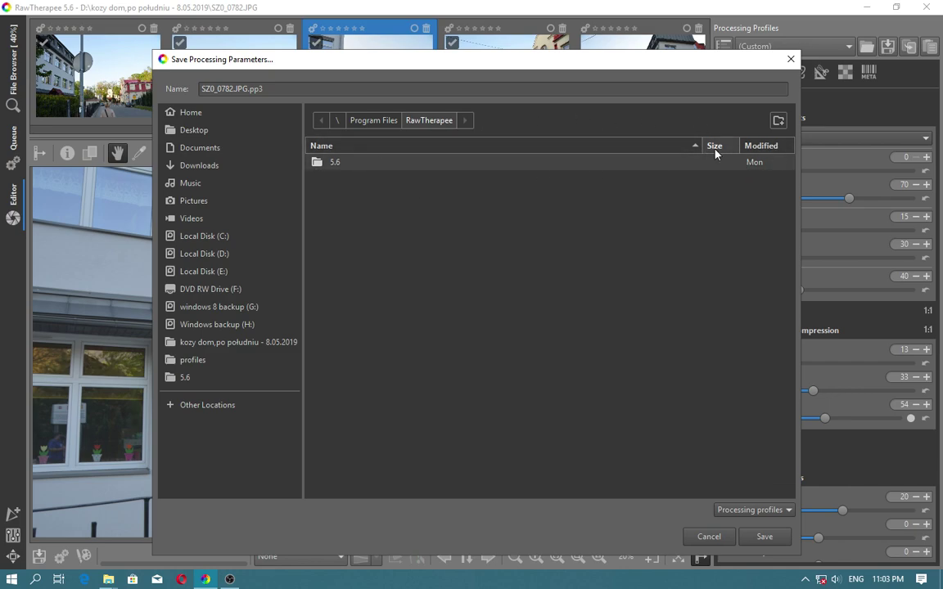
# Keep the Processing profiles file type and save SZ0_0782.JPG.pp3 in the chosen folder.
pyautogui.click(775, 510)
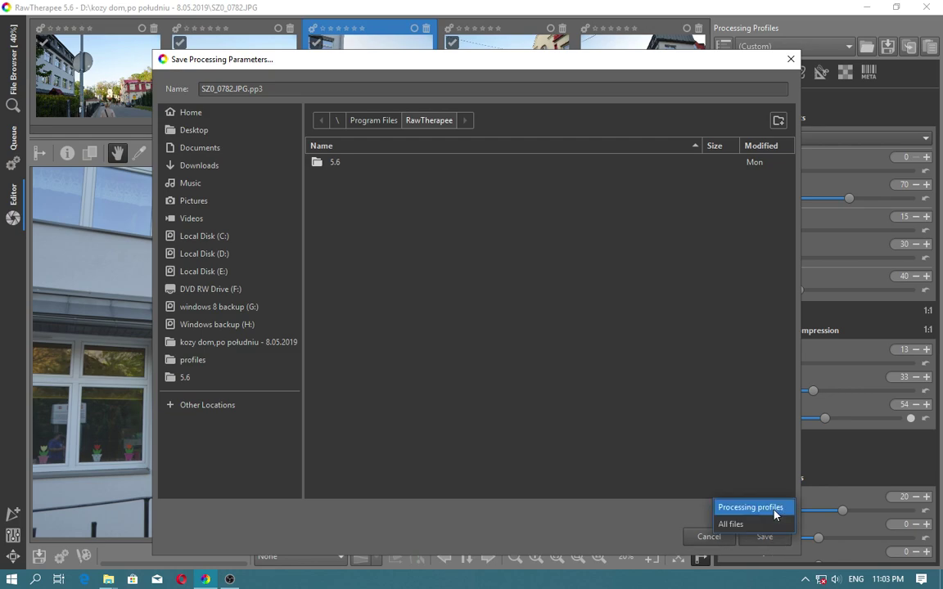
pyautogui.click(774, 508)
pyautogui.click(764, 537)
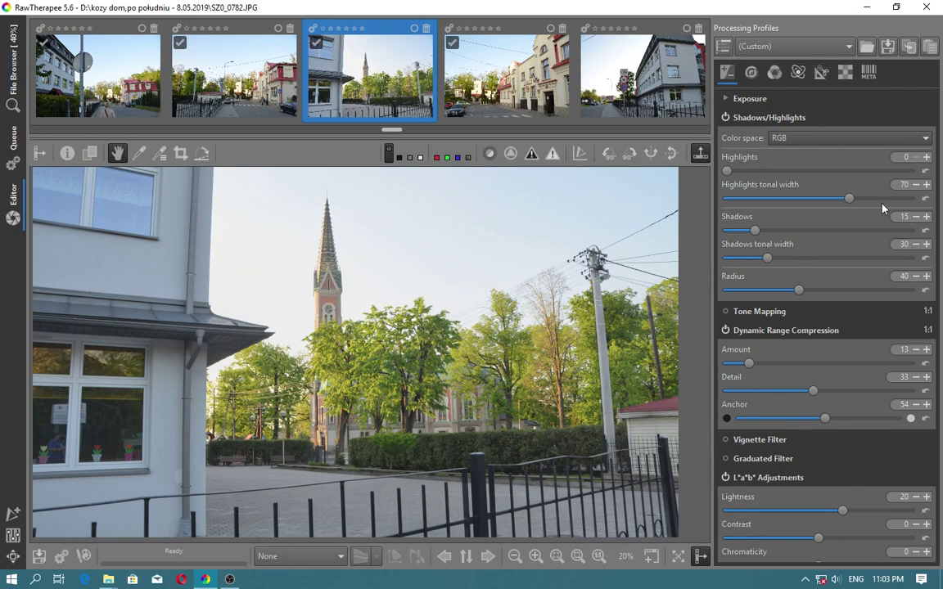
# Load the saved processing profile SZ0_0782.JPG.pp3 from the RawTherapee program folder onto the church photo.
pyautogui.click(873, 49)
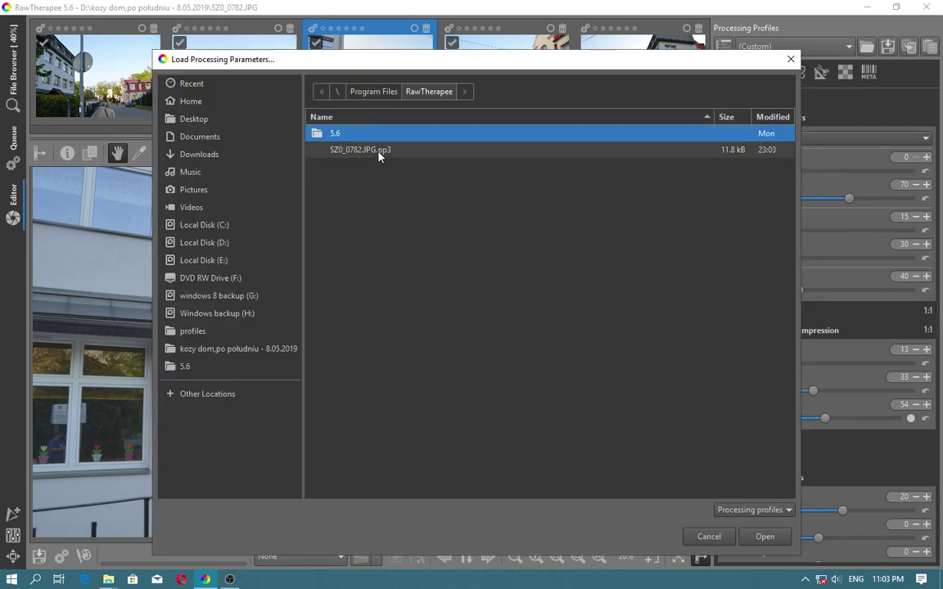
pyautogui.click(378, 150)
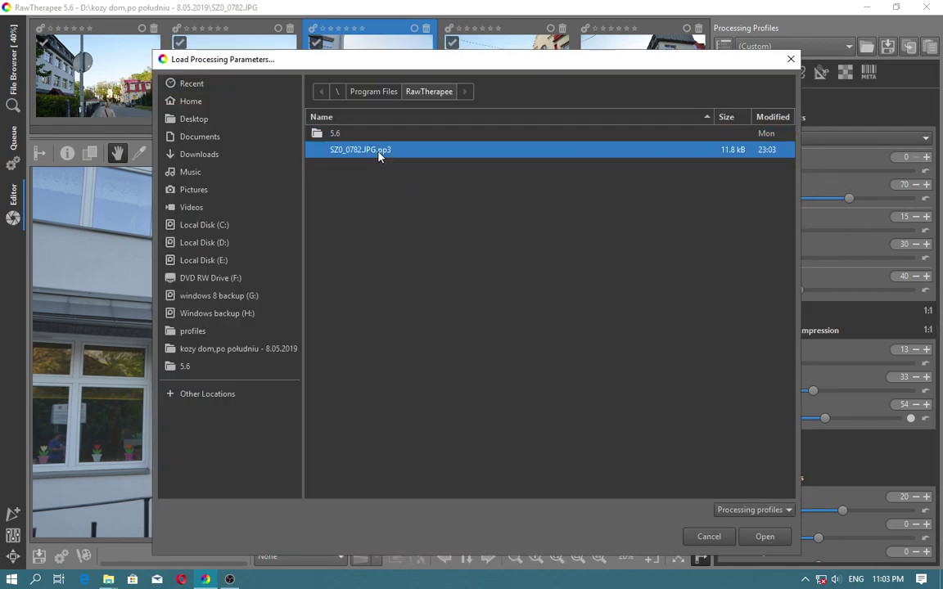
pyautogui.click(764, 536)
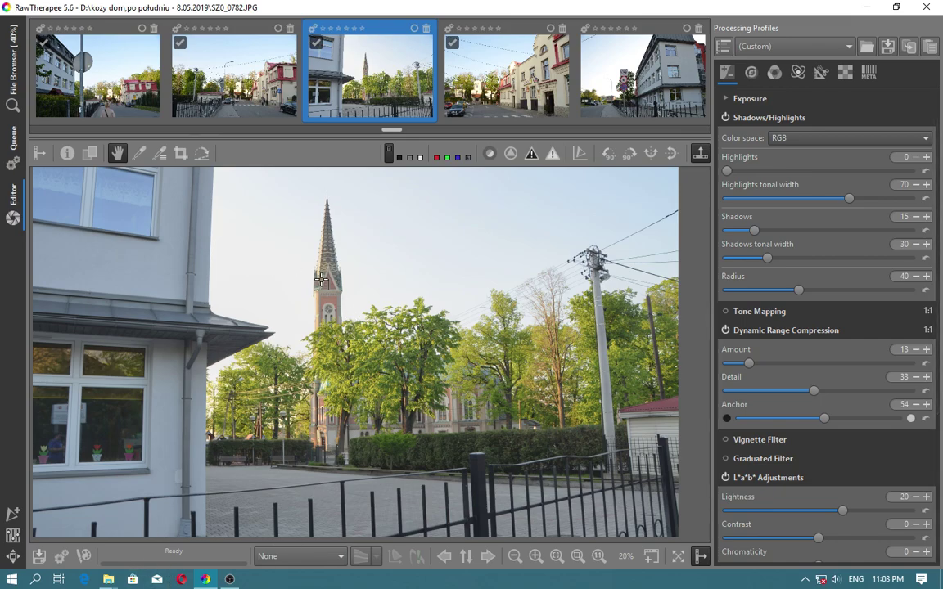
pyautogui.moveTo(236, 581)
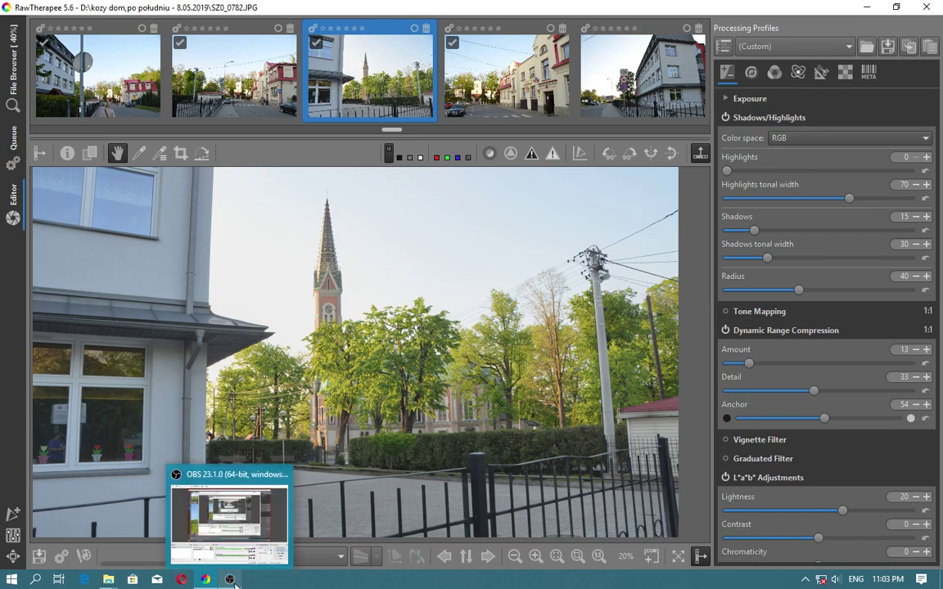